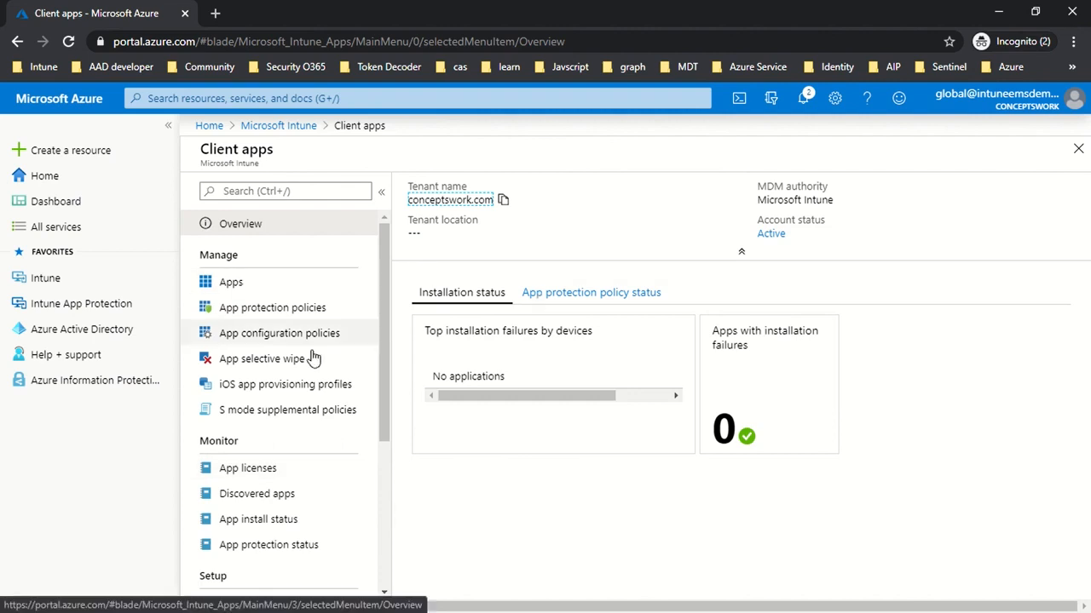
# View the client apps list and the Intune App Protection page.
pyautogui.click(268, 283)
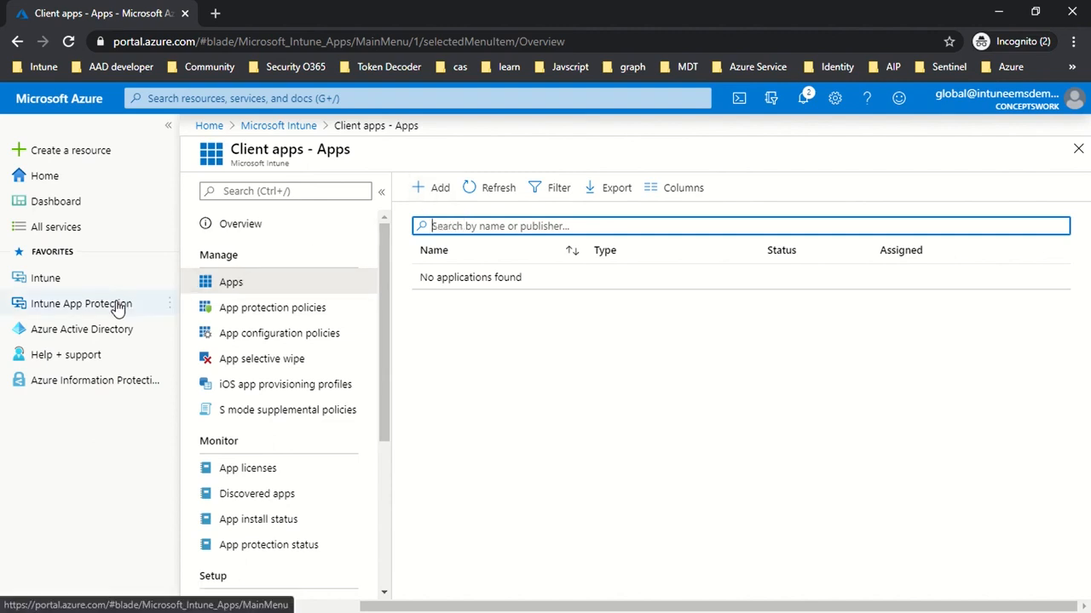
pyautogui.moveTo(118, 307)
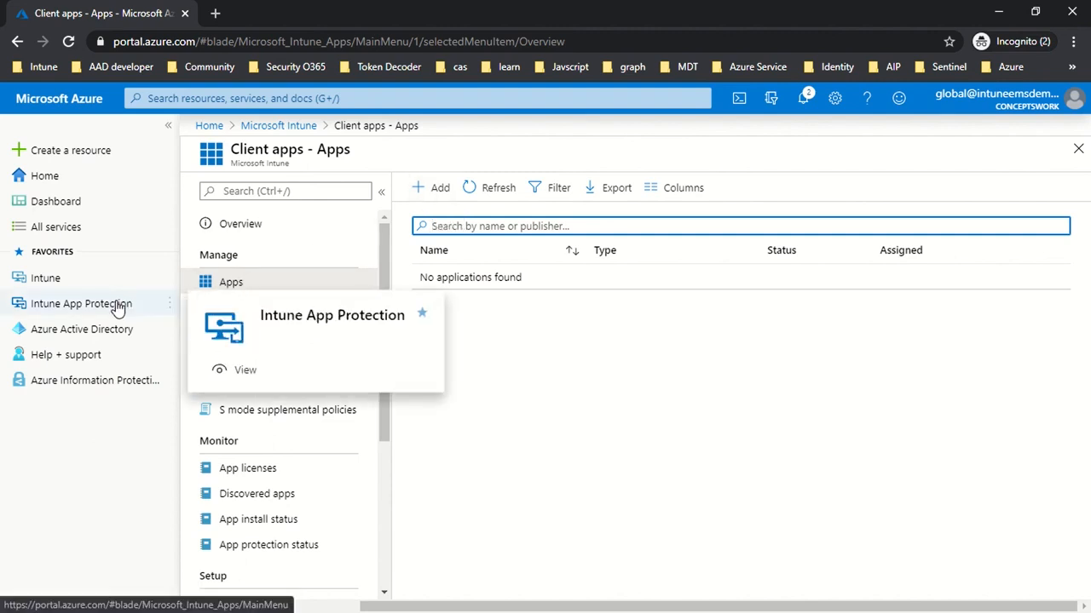
pyautogui.click(118, 306)
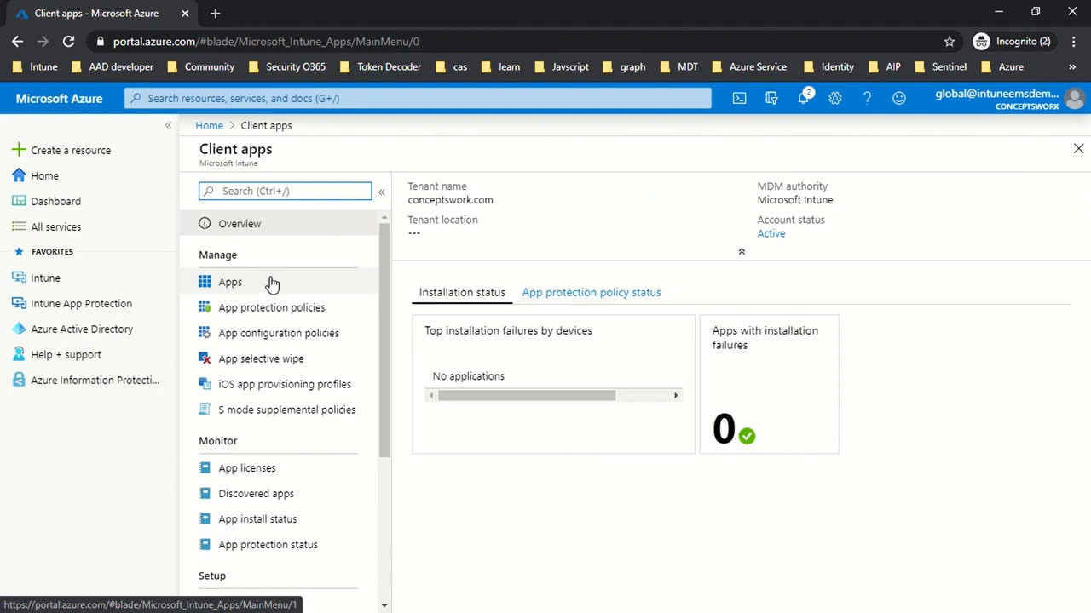
# Open the Apps list in Intune's client apps and start adding an app of type iOS store app.
pyautogui.click(97, 284)
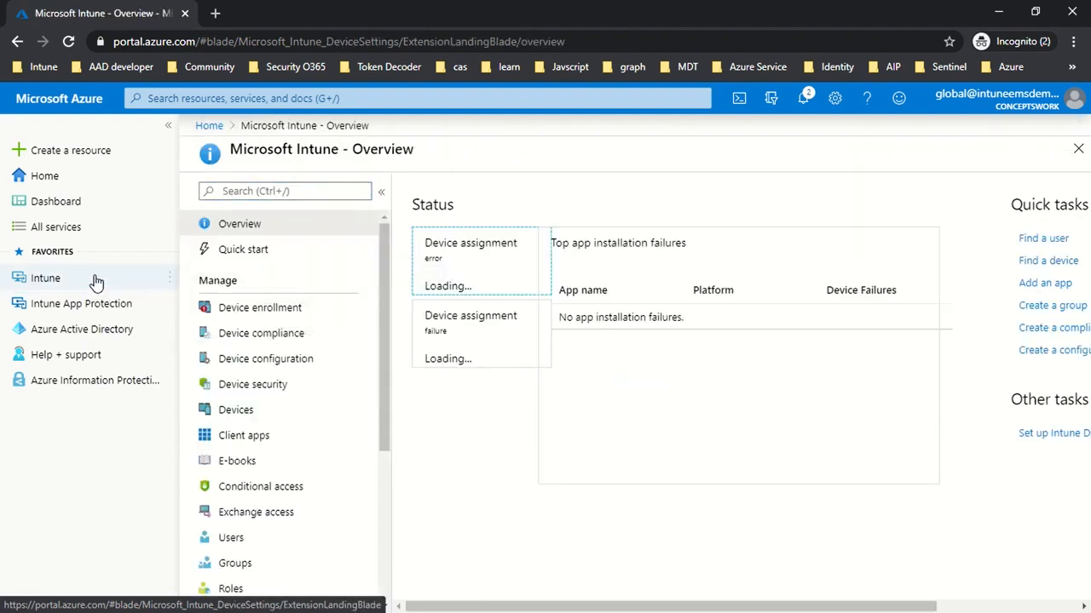
pyautogui.click(239, 435)
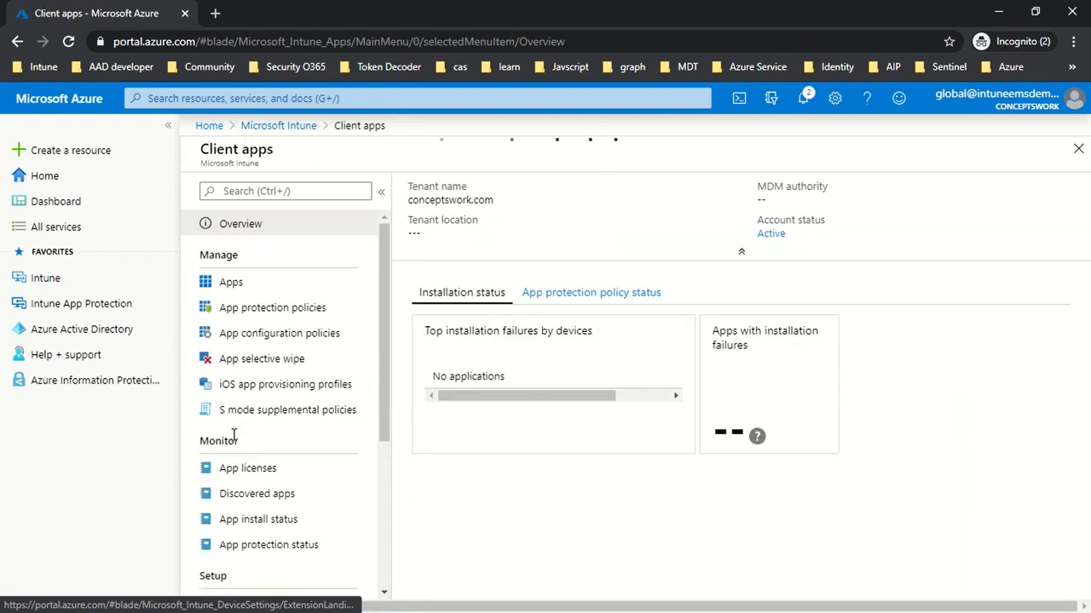
pyautogui.click(254, 289)
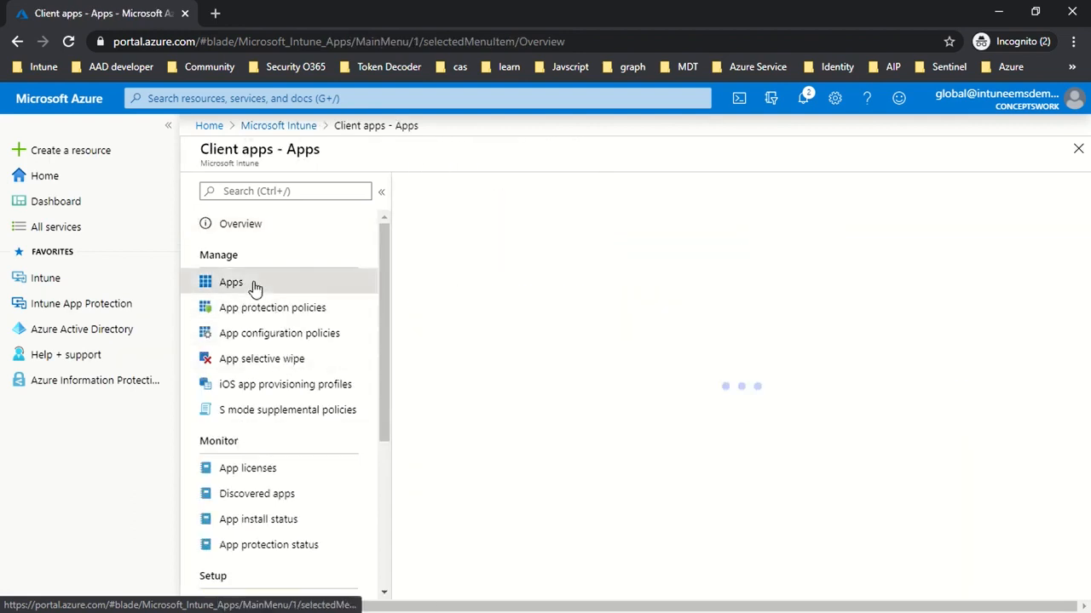
pyautogui.click(433, 191)
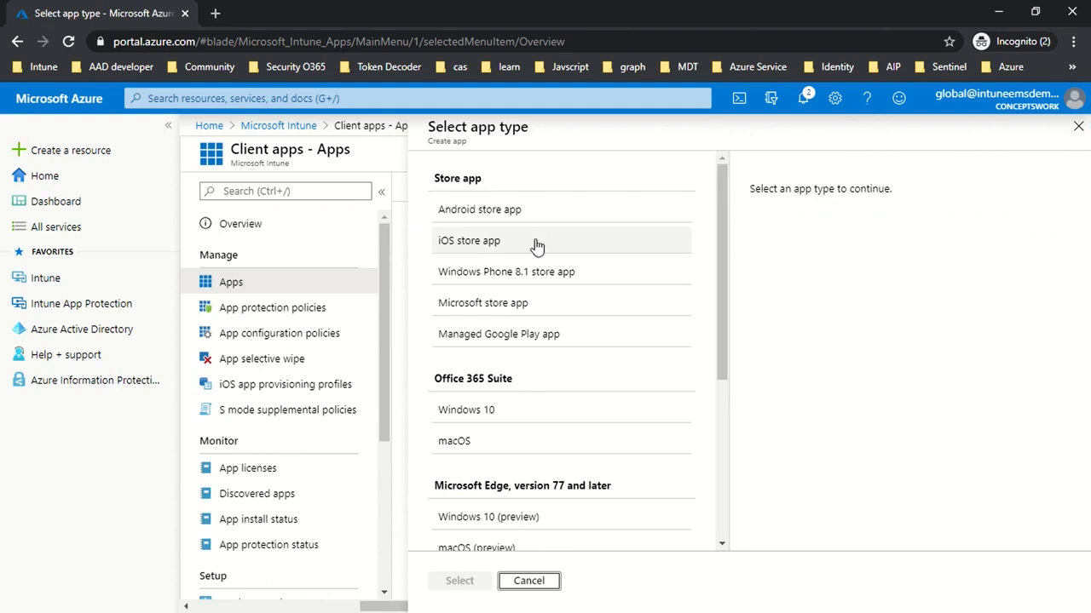
pyautogui.click(522, 245)
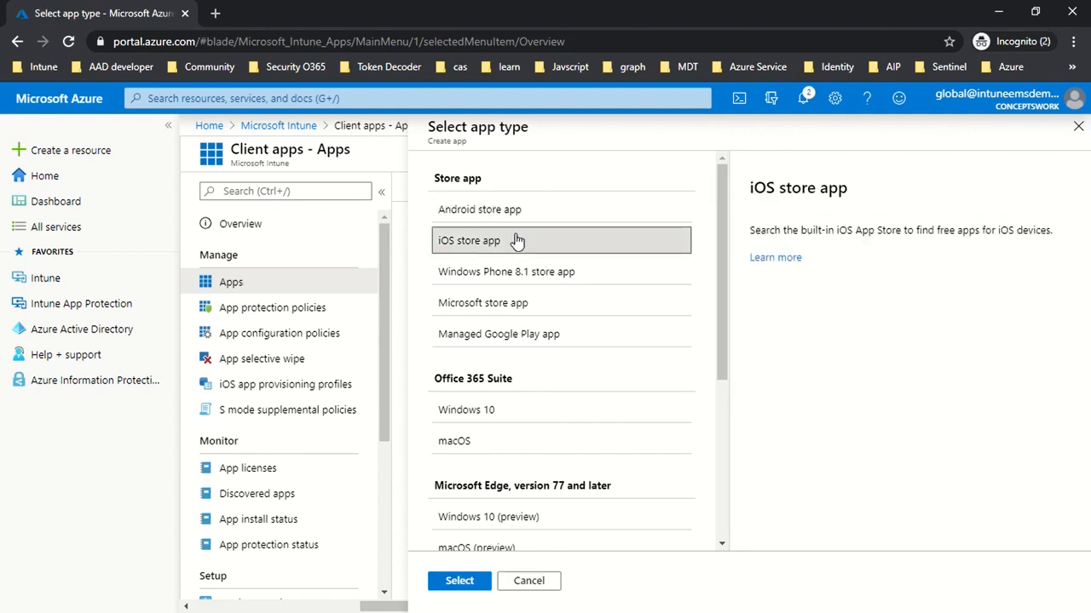
pyautogui.click(458, 582)
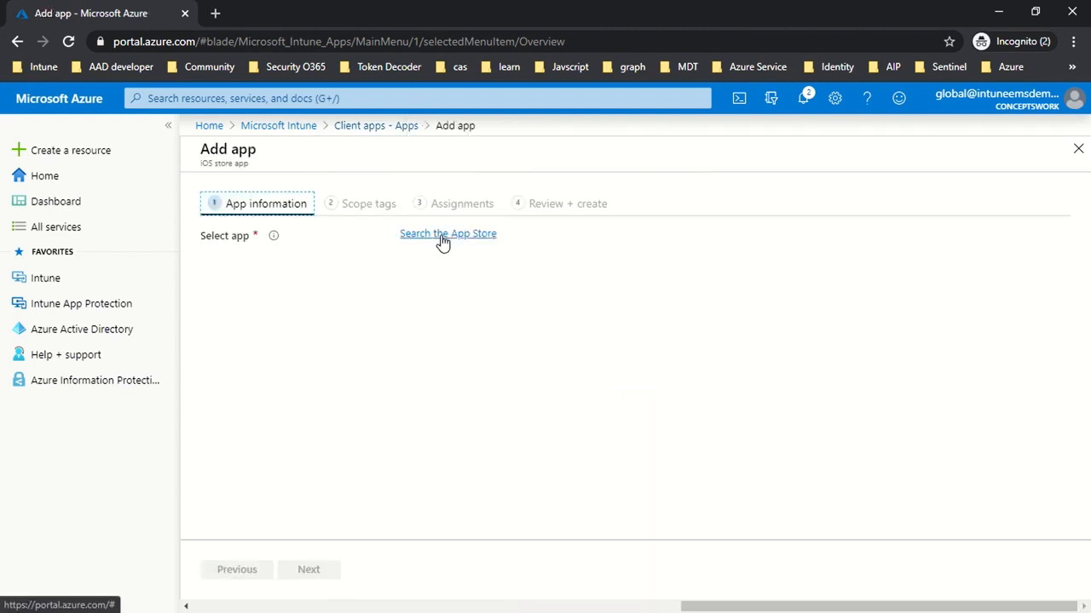
# Search the App Store for Outlook and choose Microsoft Outlook as the app to add.
pyautogui.click(442, 243)
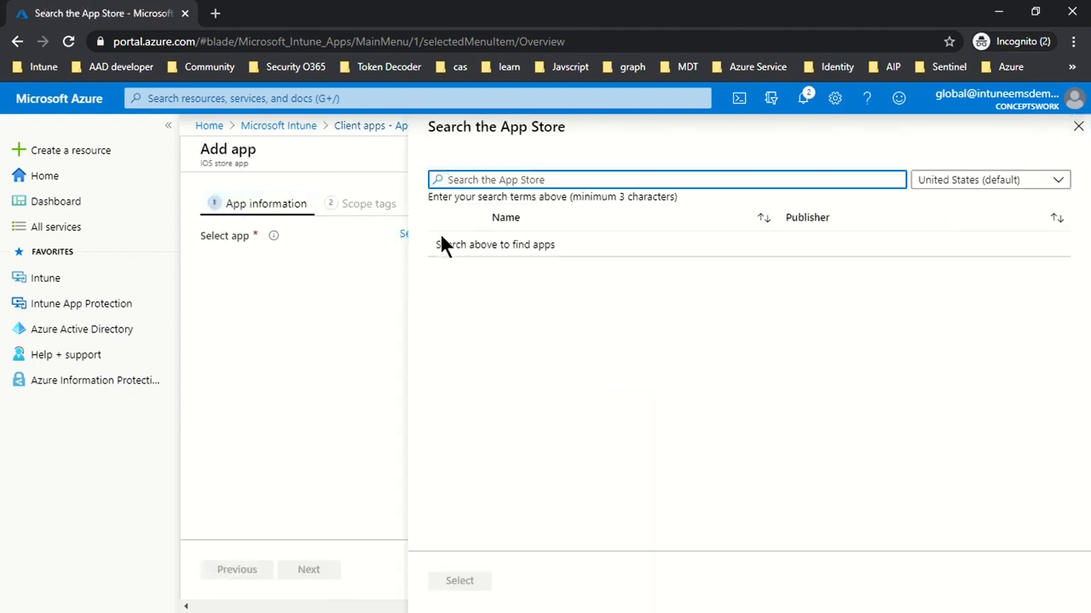
pyautogui.write('Outlook')
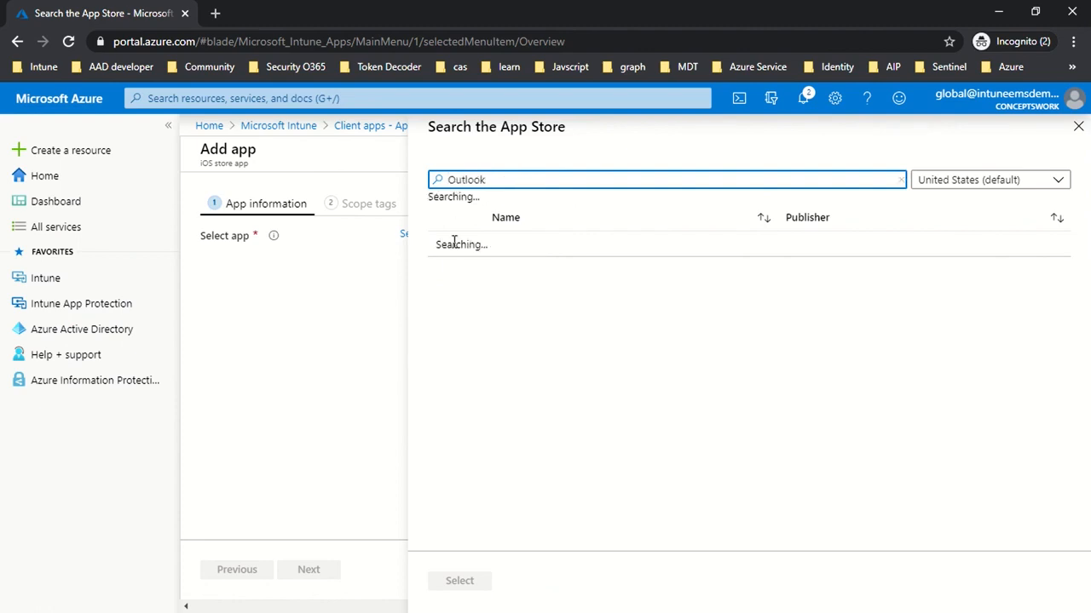
pyautogui.click(564, 268)
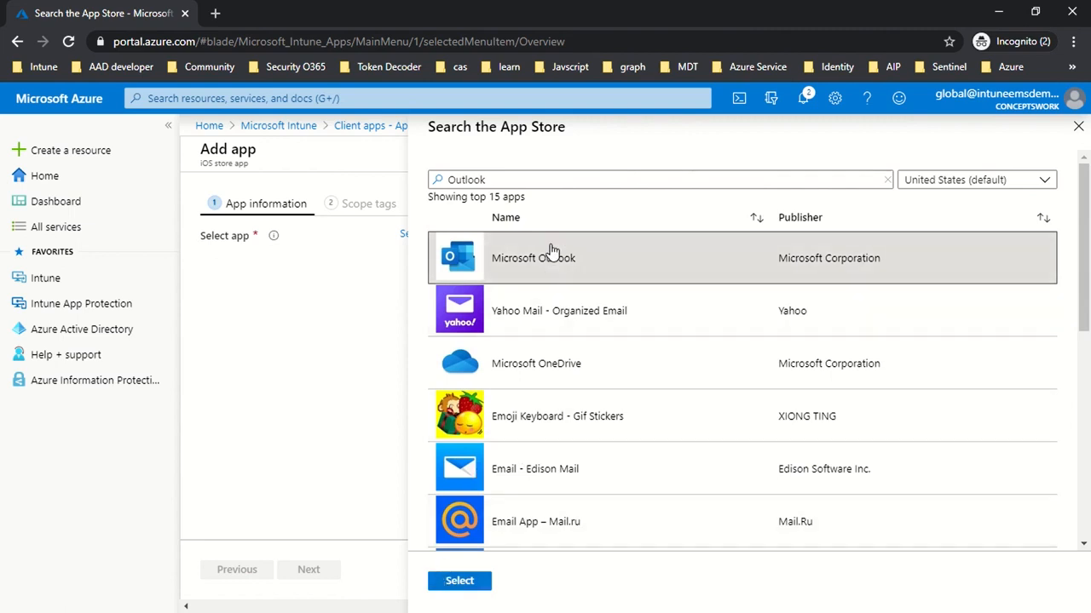
pyautogui.click(458, 584)
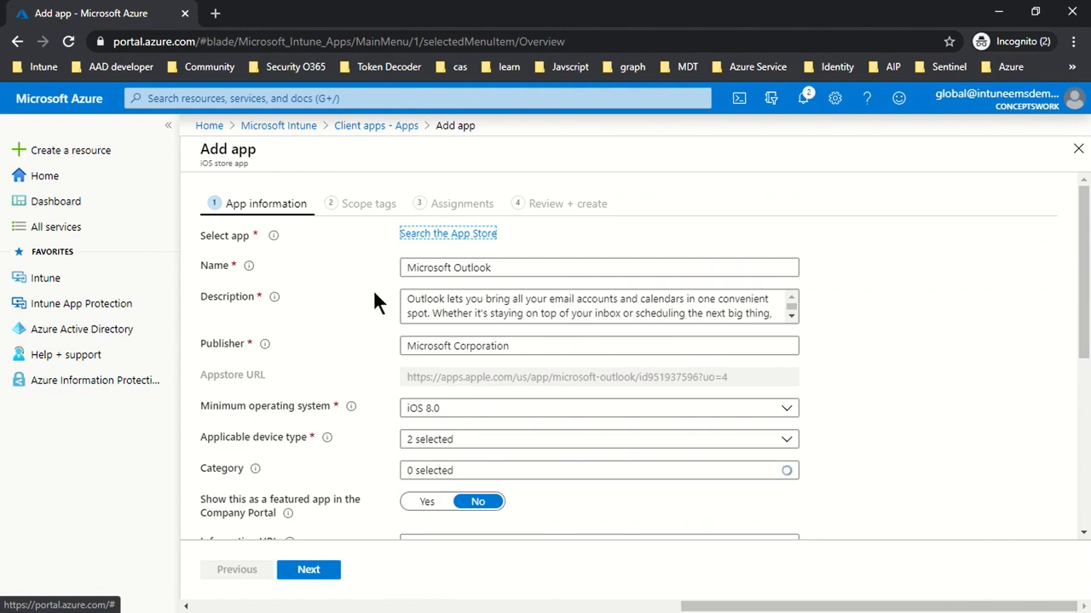
# Check the applicable device types, set Microsoft Outlook to show as a featured app in the Company Portal, and continue to scope tags.
pyautogui.scroll(-1, 554, 336)
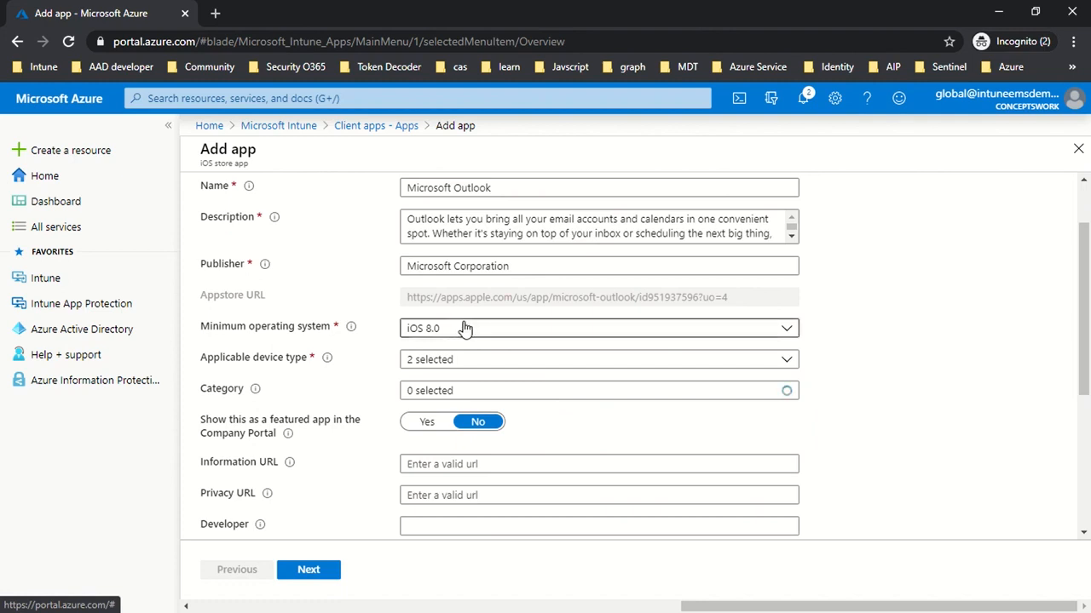
pyautogui.click(452, 359)
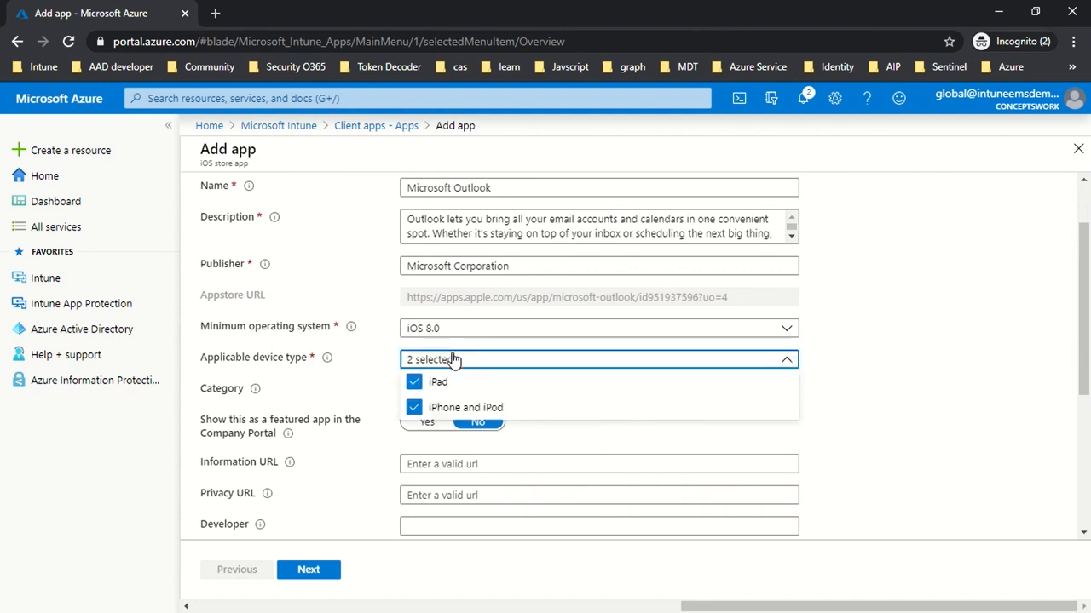
pyautogui.click(898, 402)
pyautogui.scroll(-1, 880, 375)
pyautogui.scroll(-1, 882, 377)
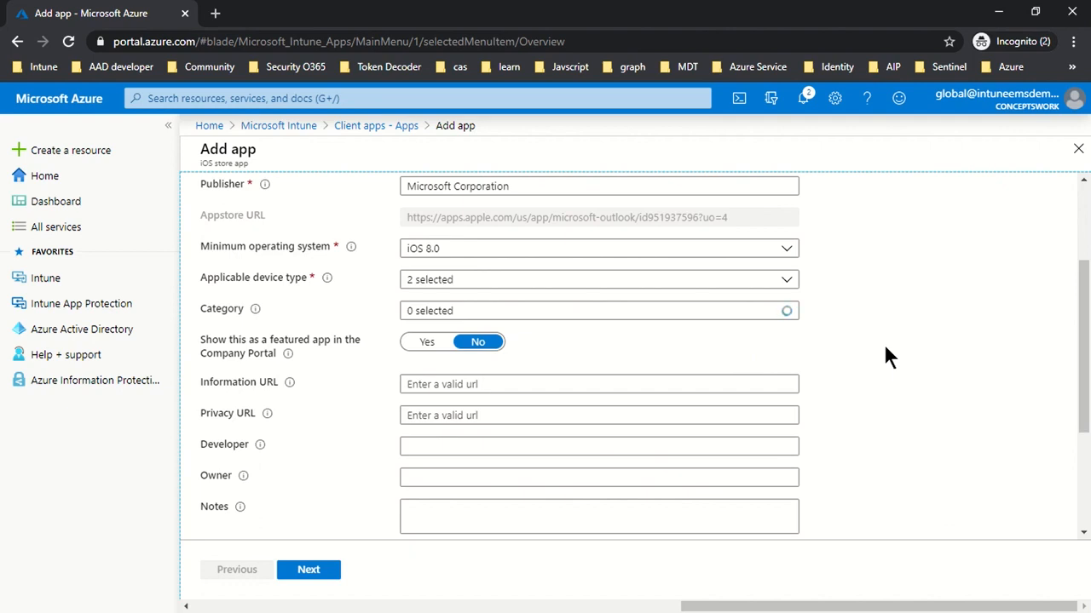
pyautogui.moveTo(288, 355)
pyautogui.click(428, 344)
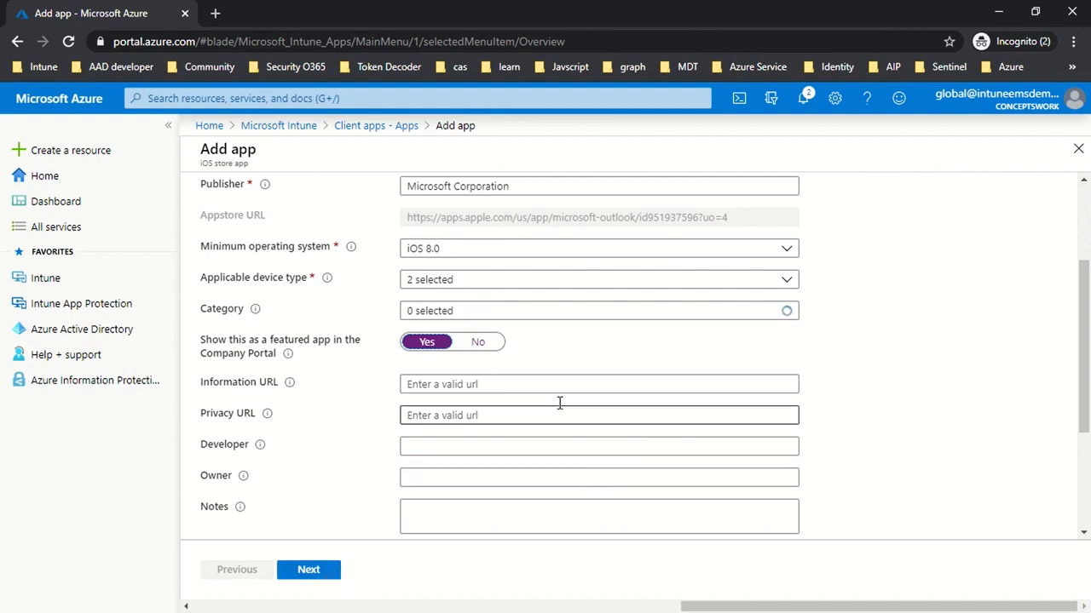
pyautogui.click(310, 575)
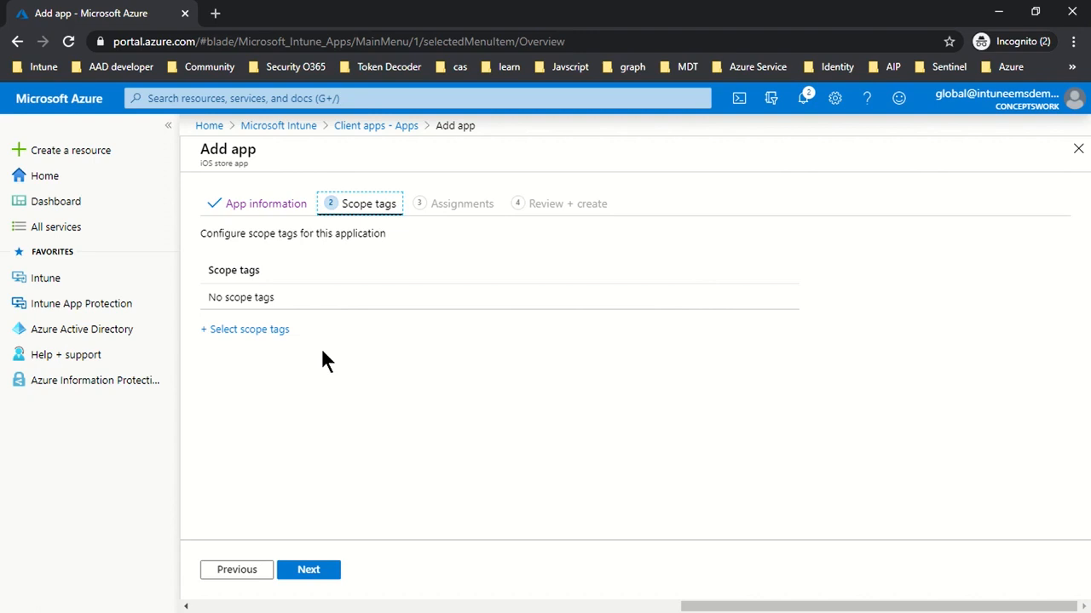
# Skip the scope tags and assign Microsoft Outlook as Required to the Intune-MAM group.
pyautogui.click(328, 575)
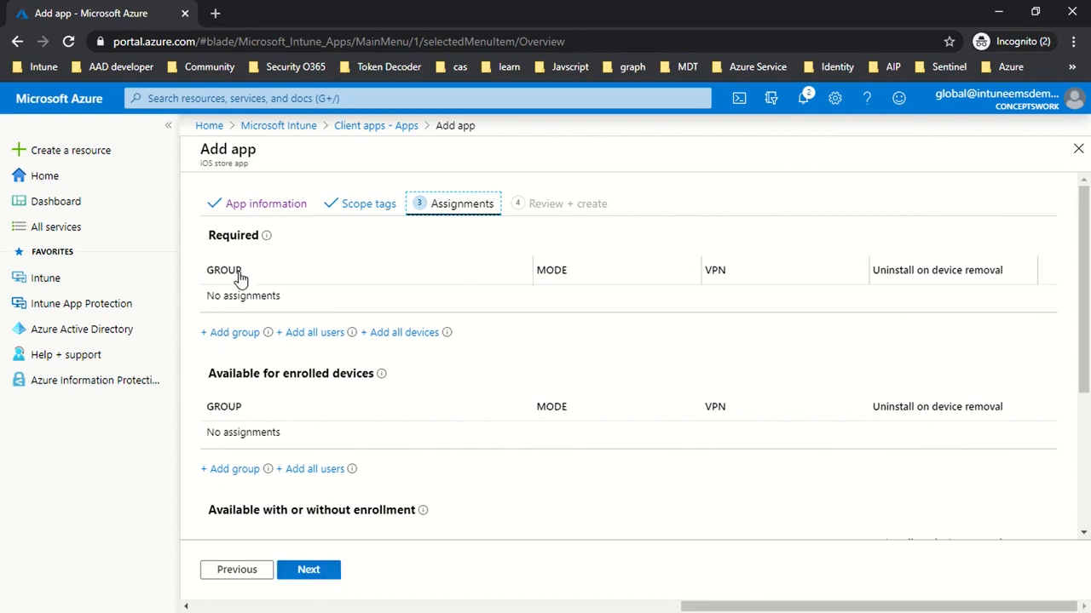
pyautogui.click(228, 335)
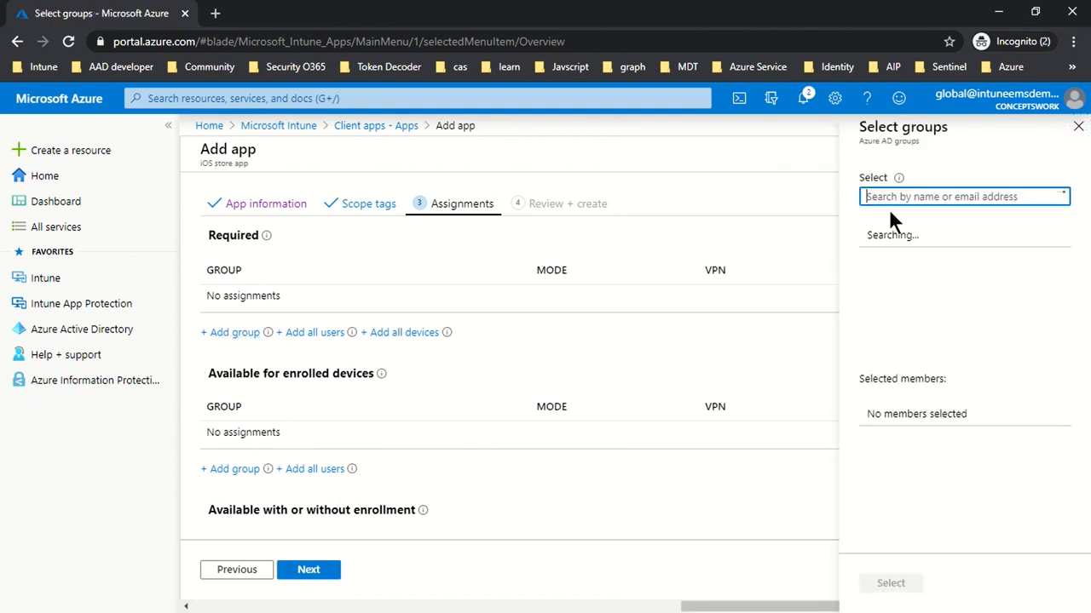
pyautogui.write('intune')
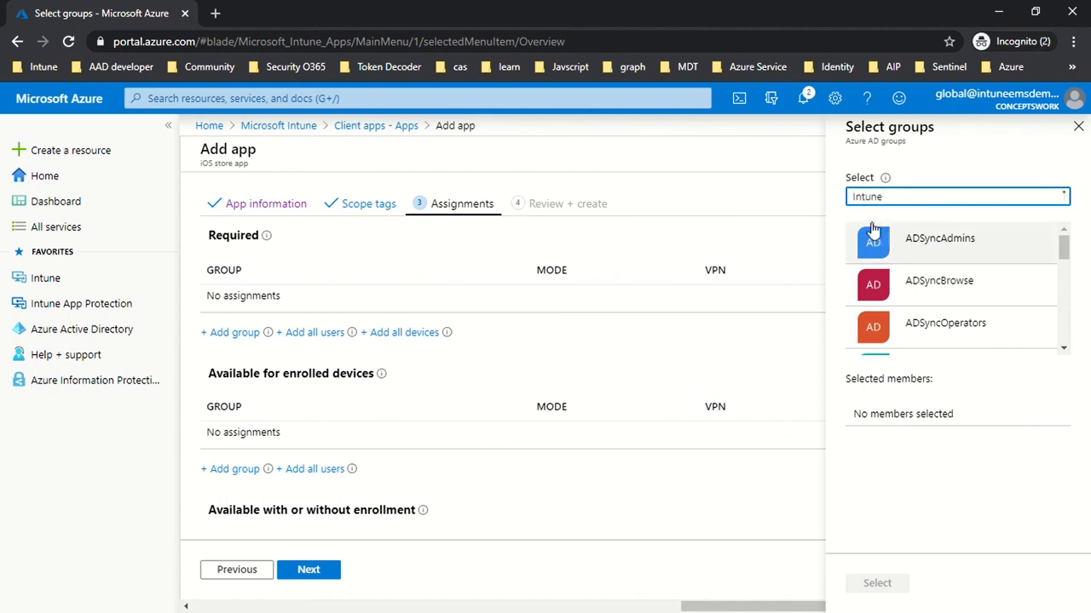
pyautogui.click(903, 245)
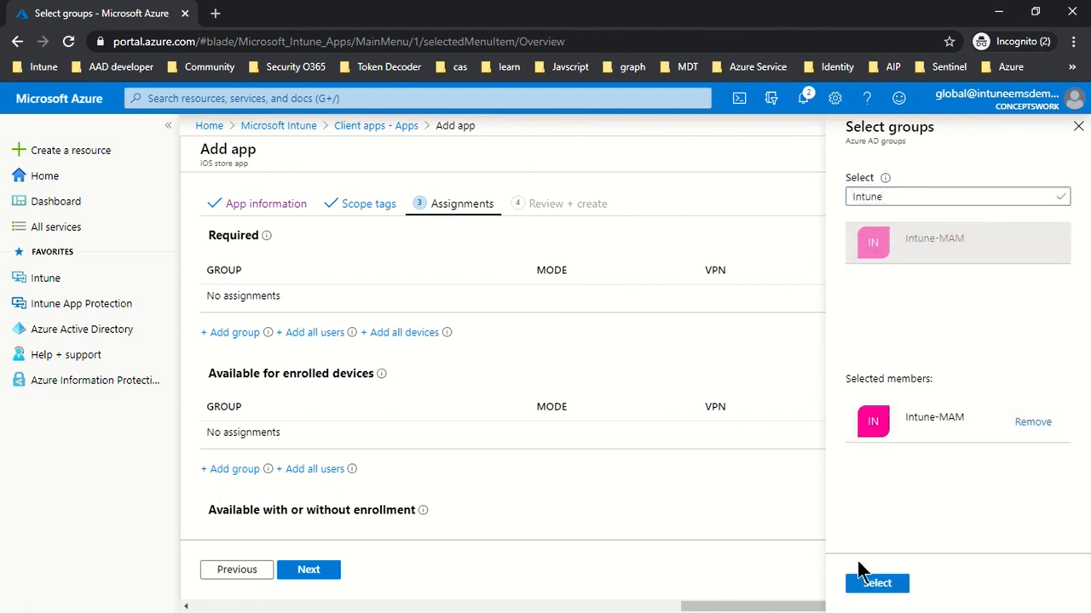
pyautogui.click(869, 582)
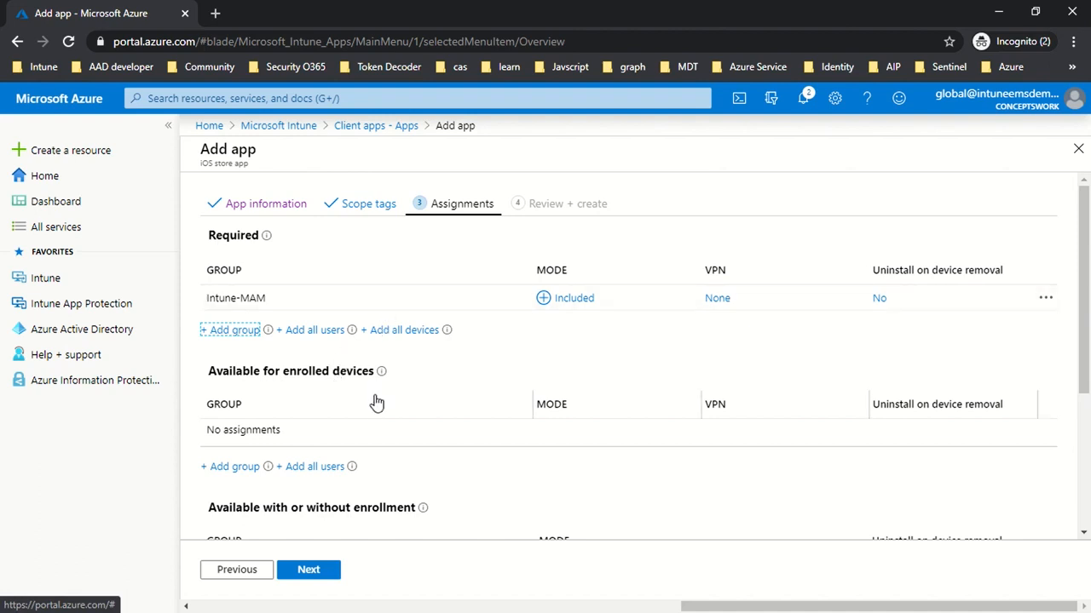
# Review the summary of the Microsoft Outlook app and its assignments, and create the app.
pyautogui.click(312, 571)
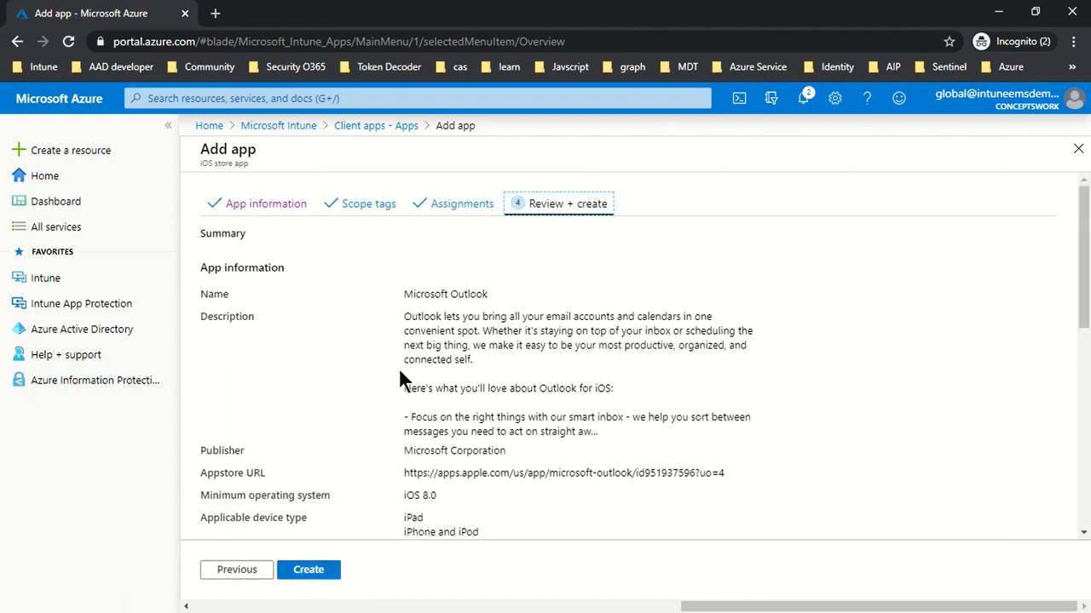
pyautogui.scroll(-2, 645, 392)
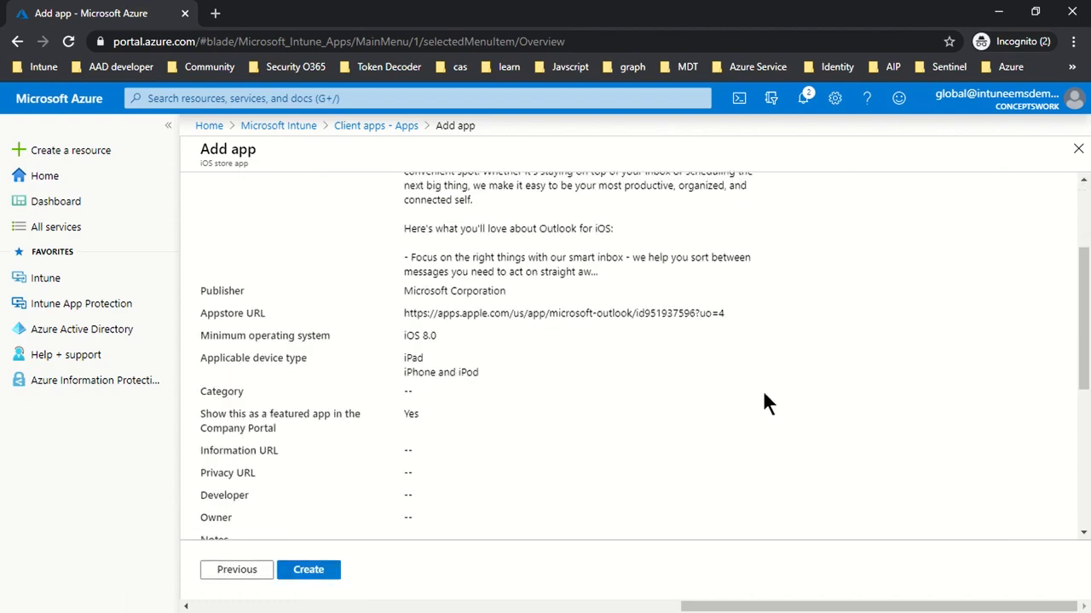
pyautogui.scroll(-4, 764, 394)
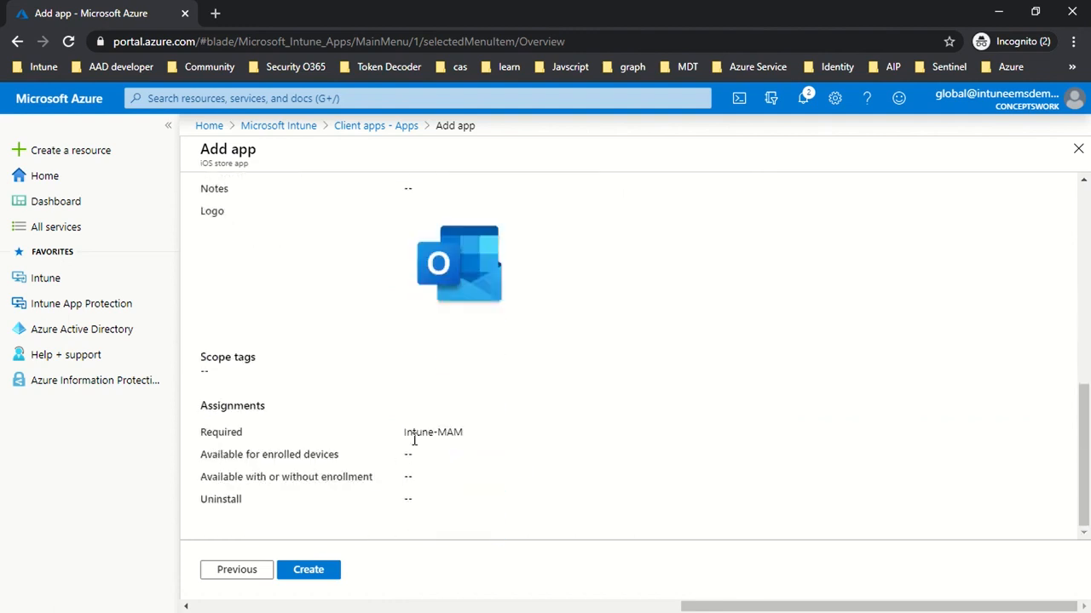
pyautogui.click(305, 579)
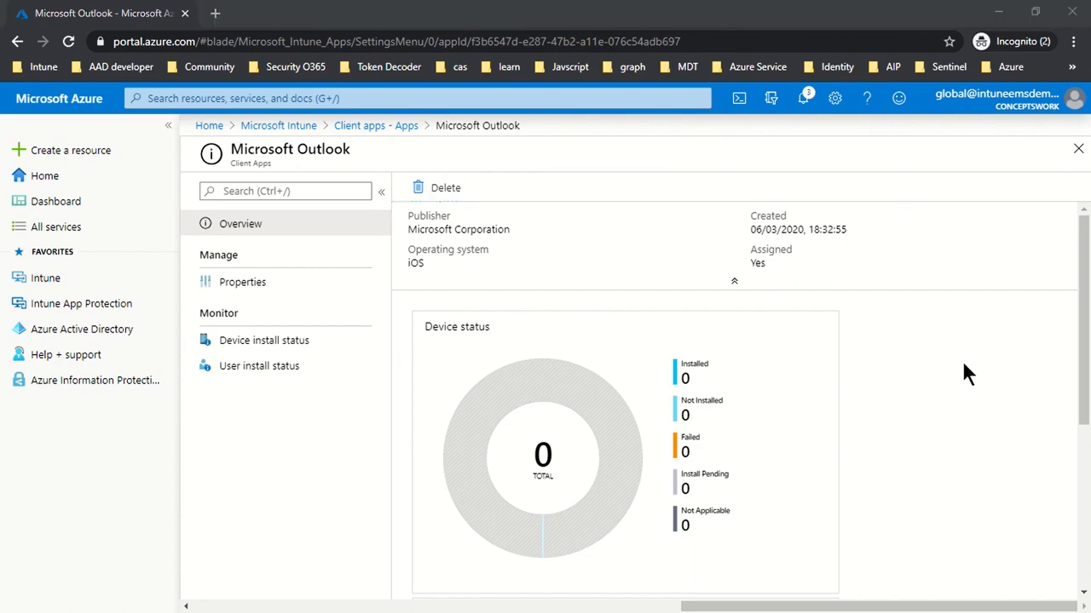
# Switch to Notepad to check the assignment type noted for Word, and return to the Azure portal.
pyautogui.hotkey('alt', 'Tab')
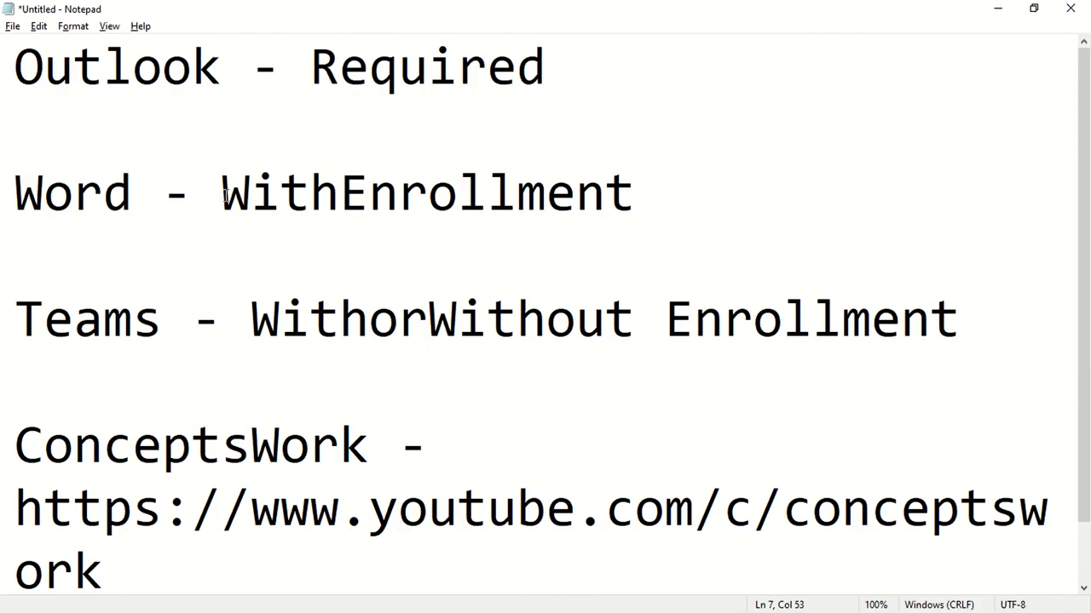
pyautogui.moveTo(223, 196); pyautogui.dragTo(547, 196)
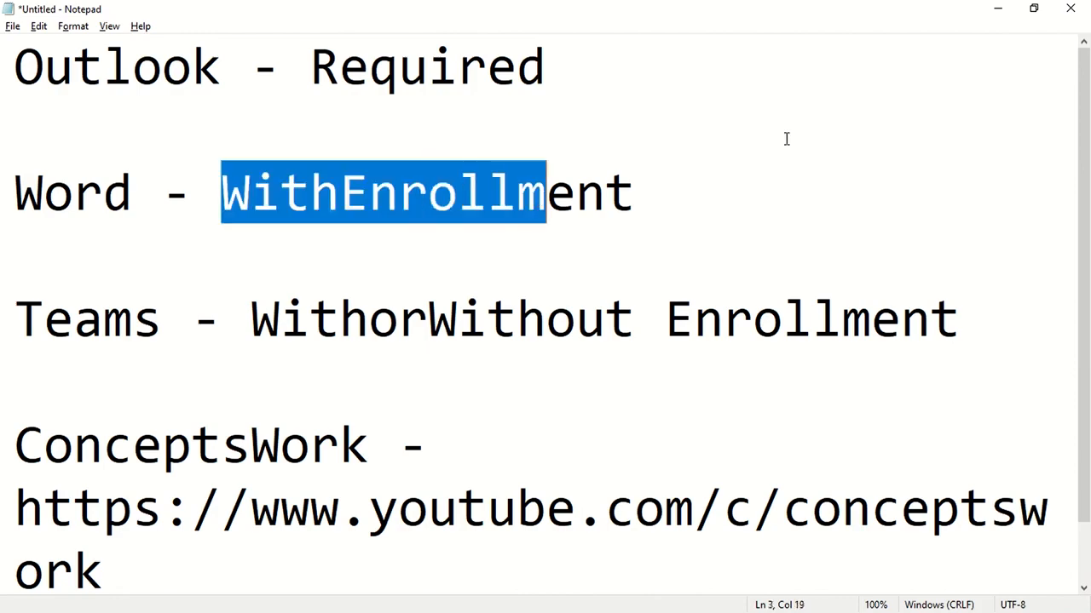
pyautogui.click(997, 10)
# Close the Microsoft Outlook page and start adding another iOS store app.
pyautogui.click(1078, 148)
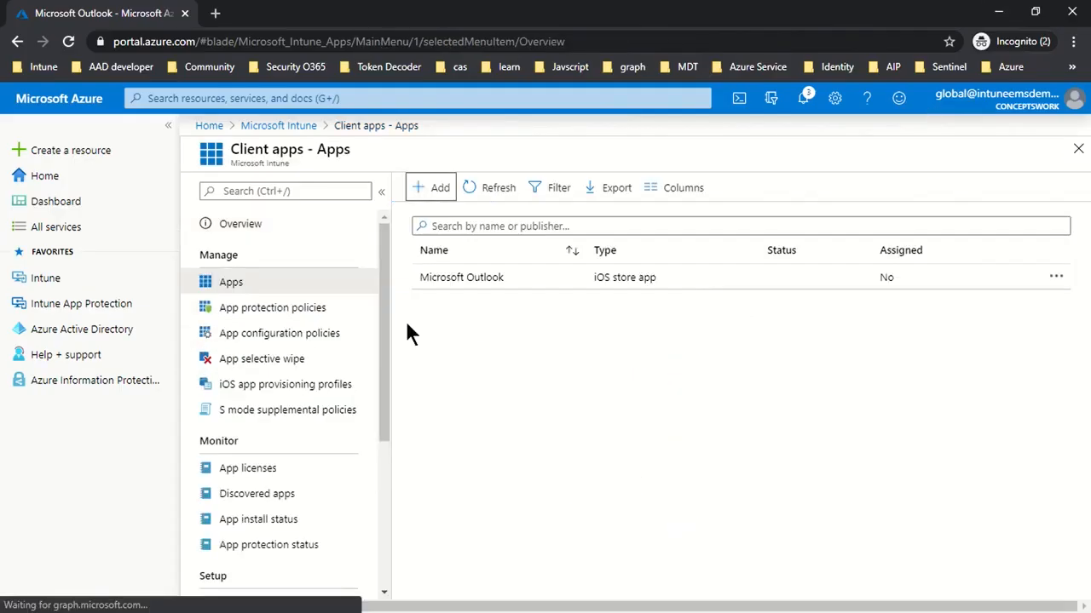
pyautogui.click(437, 189)
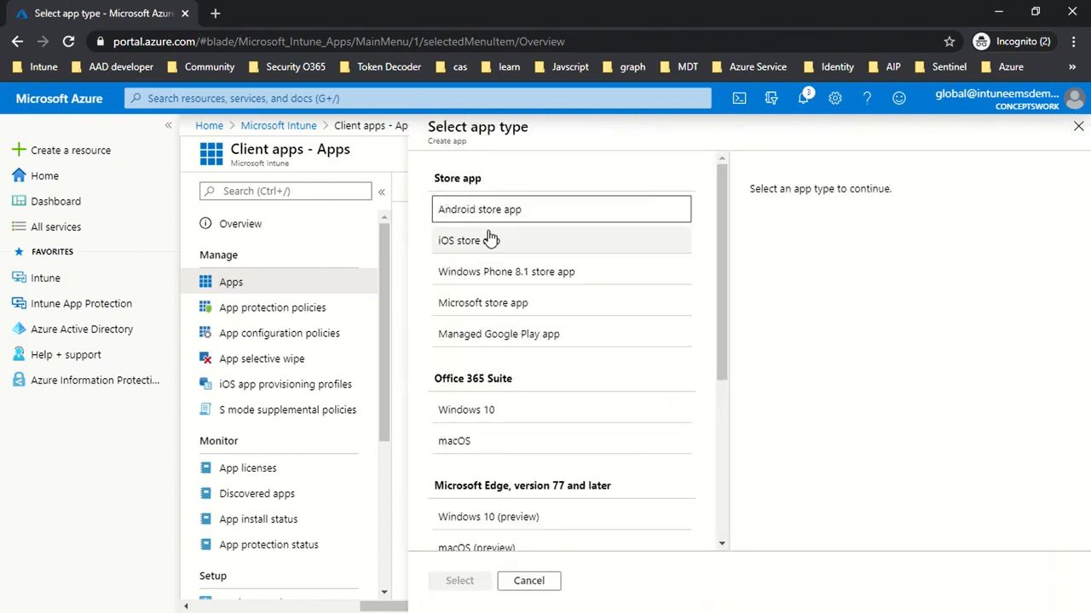
pyautogui.click(490, 241)
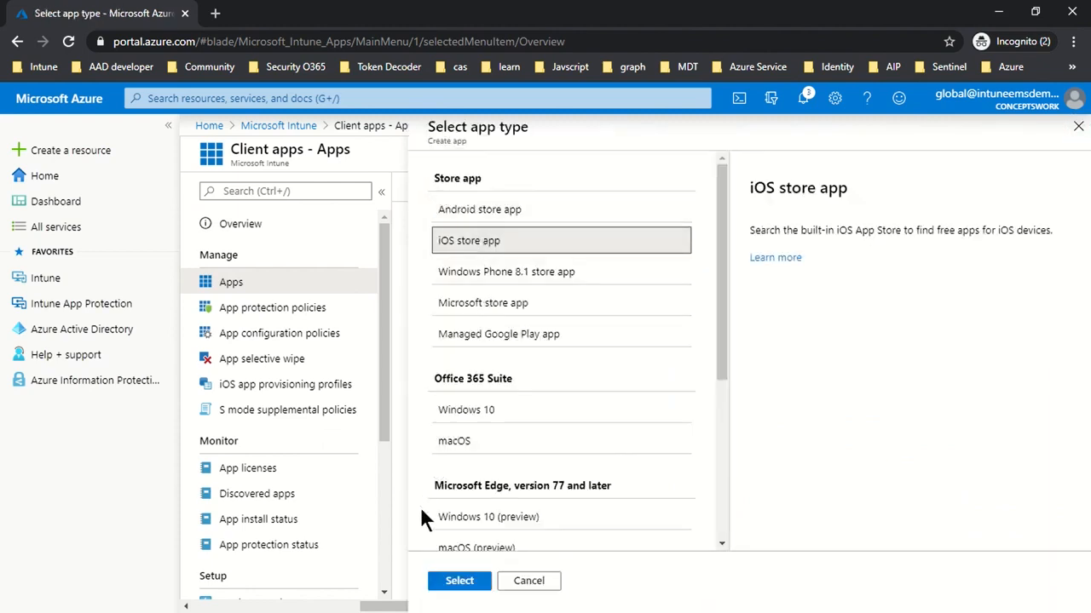
pyautogui.click(459, 582)
# Search the App Store for Microsoft Word and select it as the iOS store app to add.
pyautogui.click(410, 236)
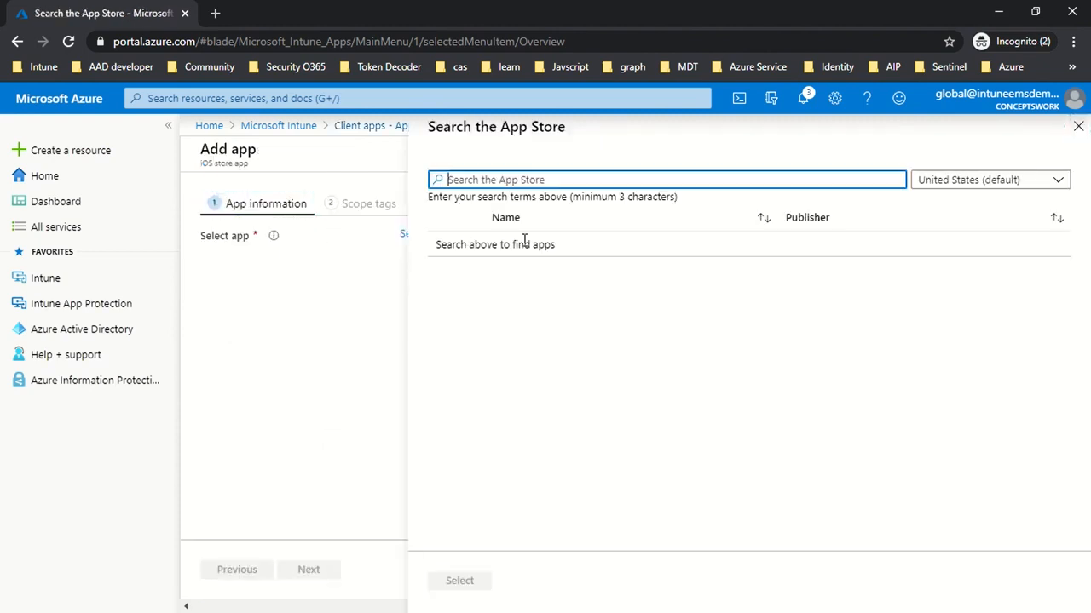
pyautogui.write('Microsoft Word')
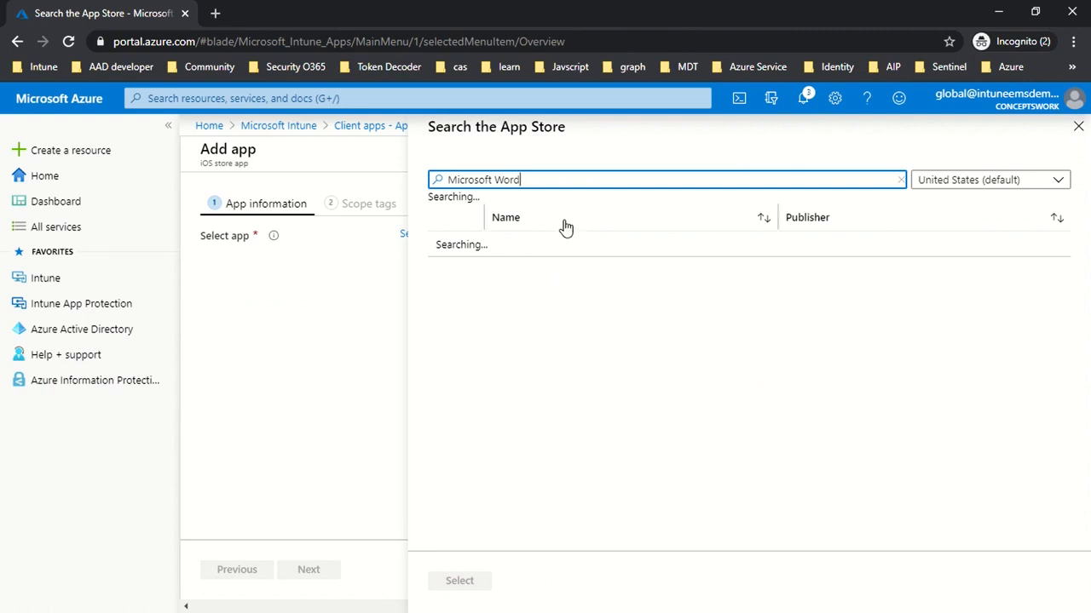
pyautogui.click(550, 260)
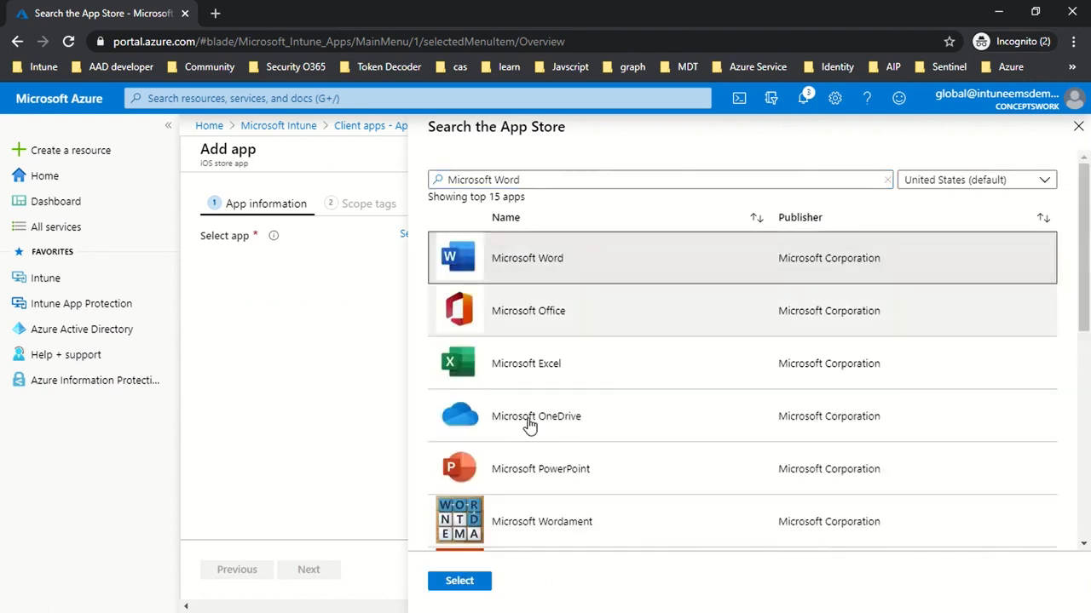
pyautogui.click(478, 581)
# Show Microsoft Word as a featured app in the Company Portal and continue past the scope tags to the assignments.
pyautogui.scroll(-3, 553, 388)
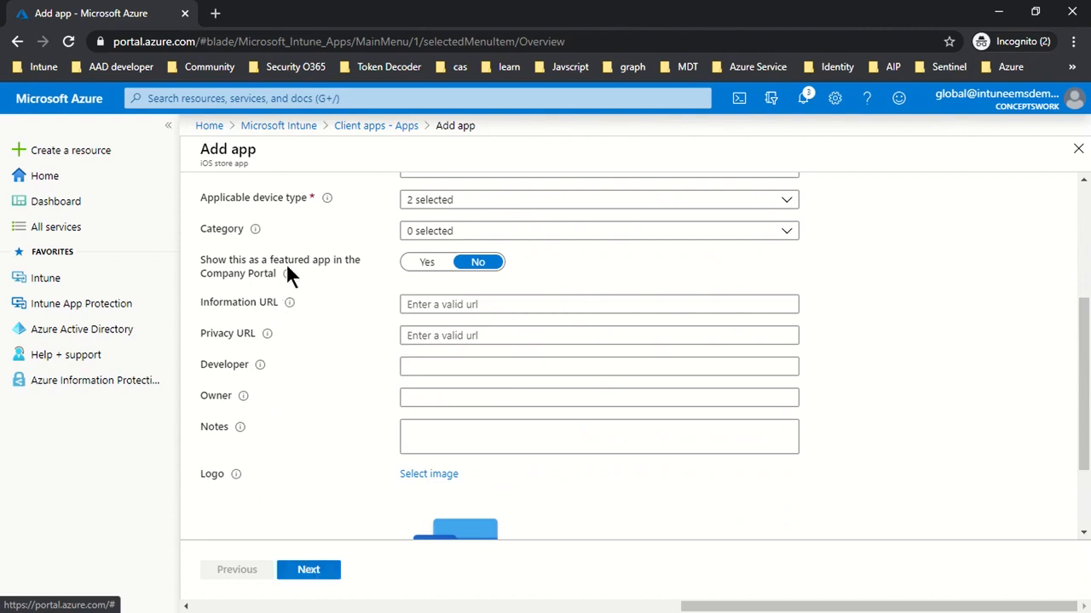
pyautogui.click(423, 265)
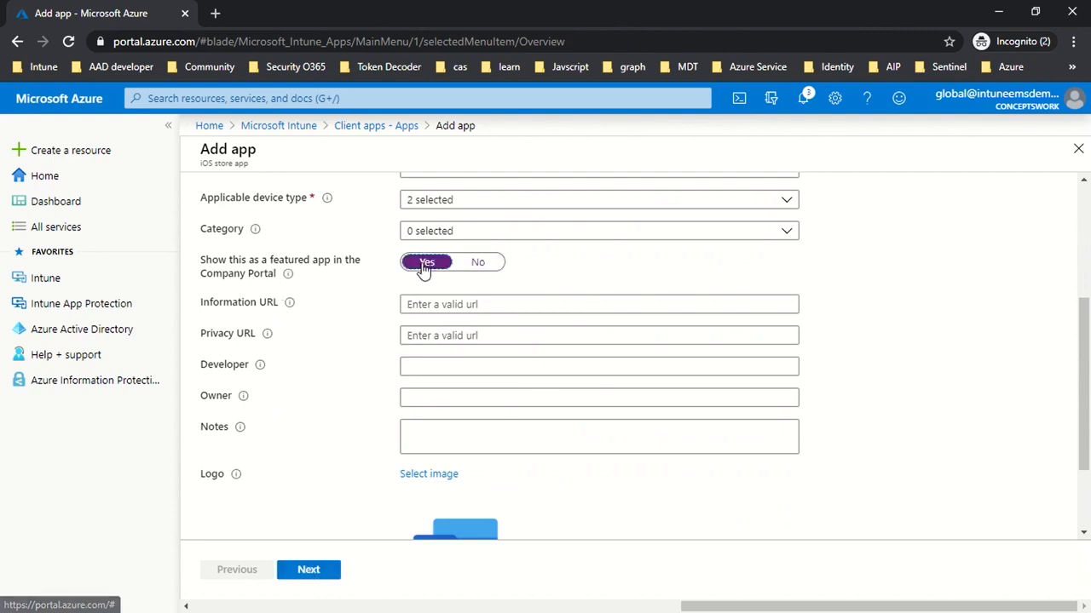
pyautogui.click(311, 571)
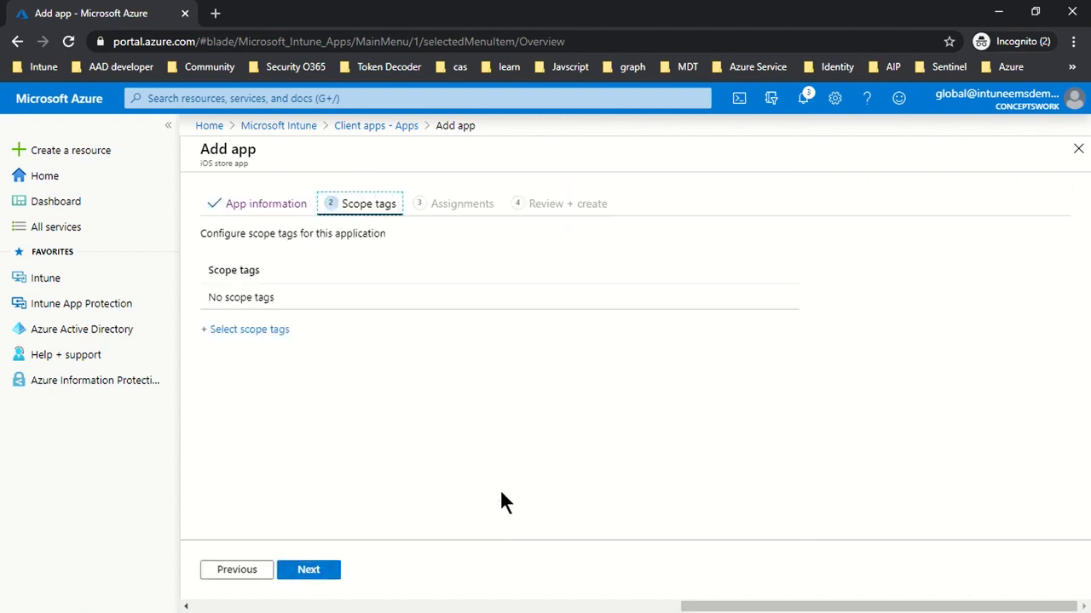
pyautogui.click(295, 573)
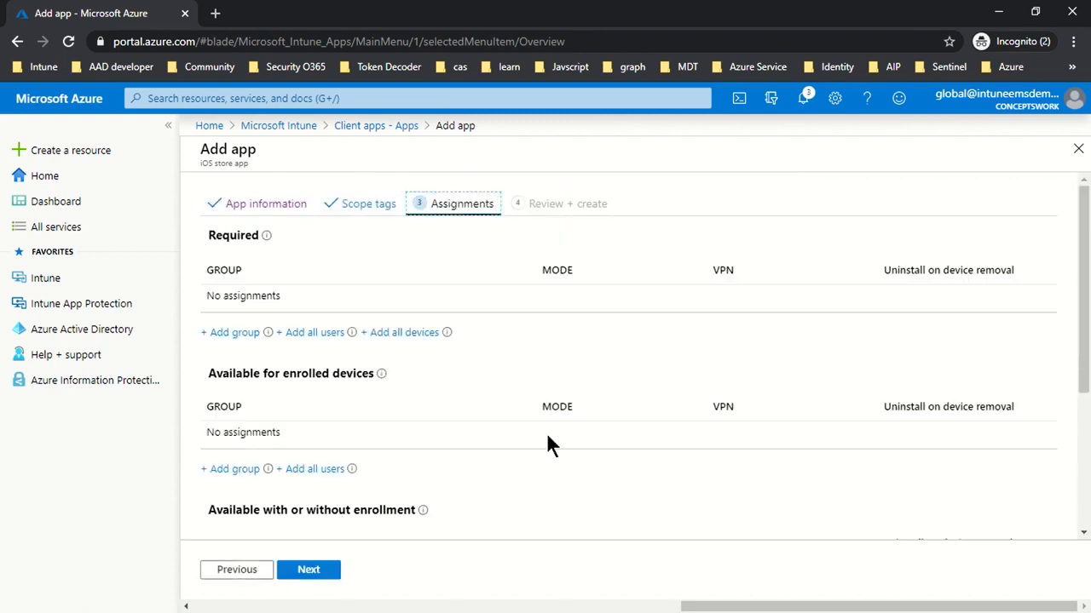
# Check the assignment type noted for Word in Notepad, then assign the app as available for enrolled devices to the Intune-MAM group.
pyautogui.scroll(-2, 582, 307)
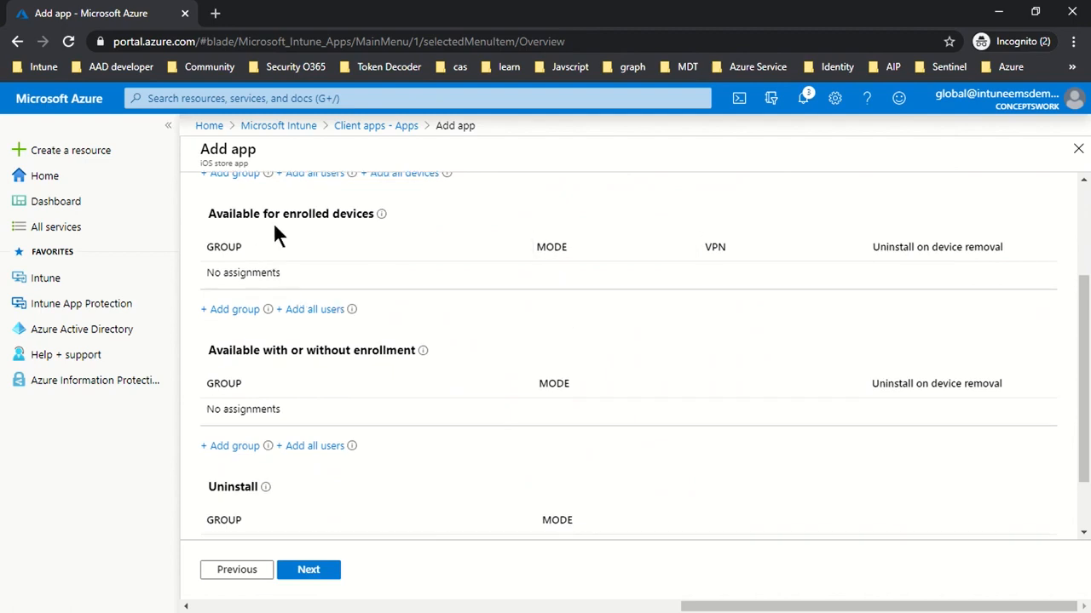
pyautogui.hotkey('alt', 'Tab')
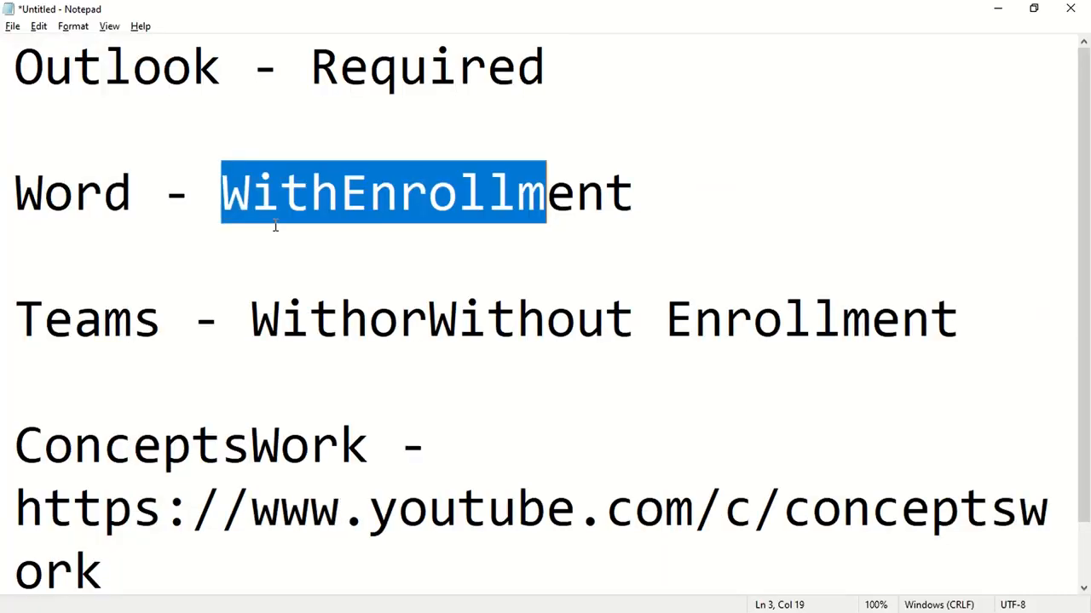
pyautogui.hotkey('alt', 'Tab')
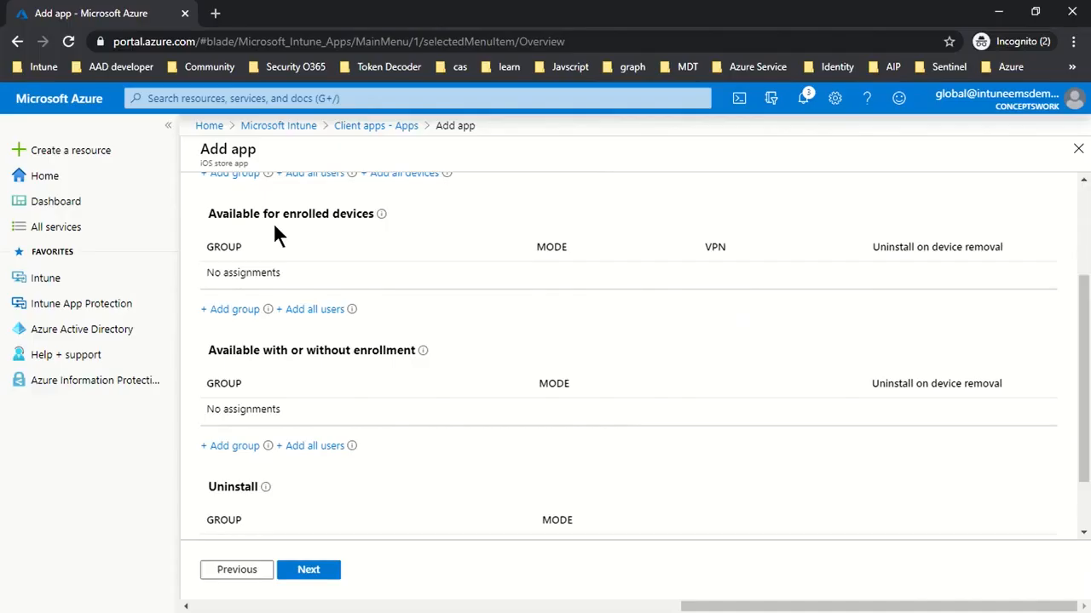
pyautogui.click(223, 311)
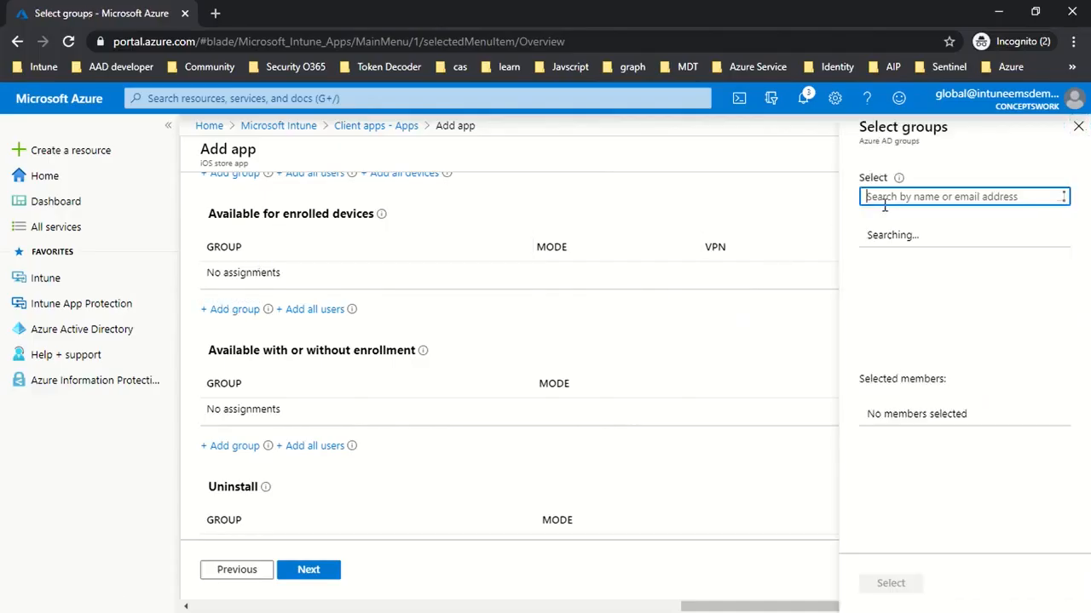
pyautogui.write('Intune')
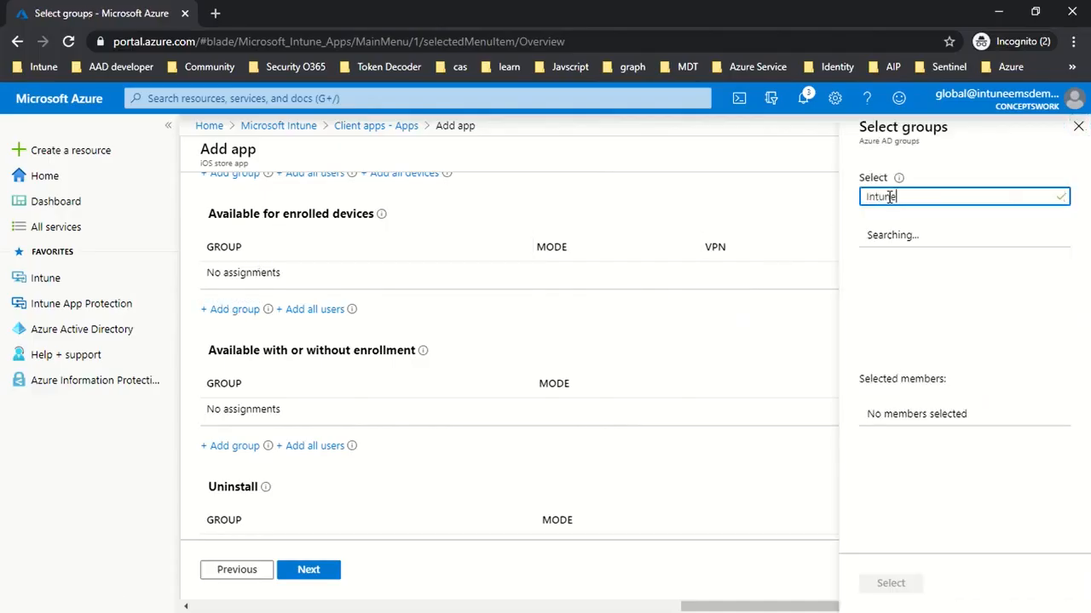
pyautogui.click(873, 247)
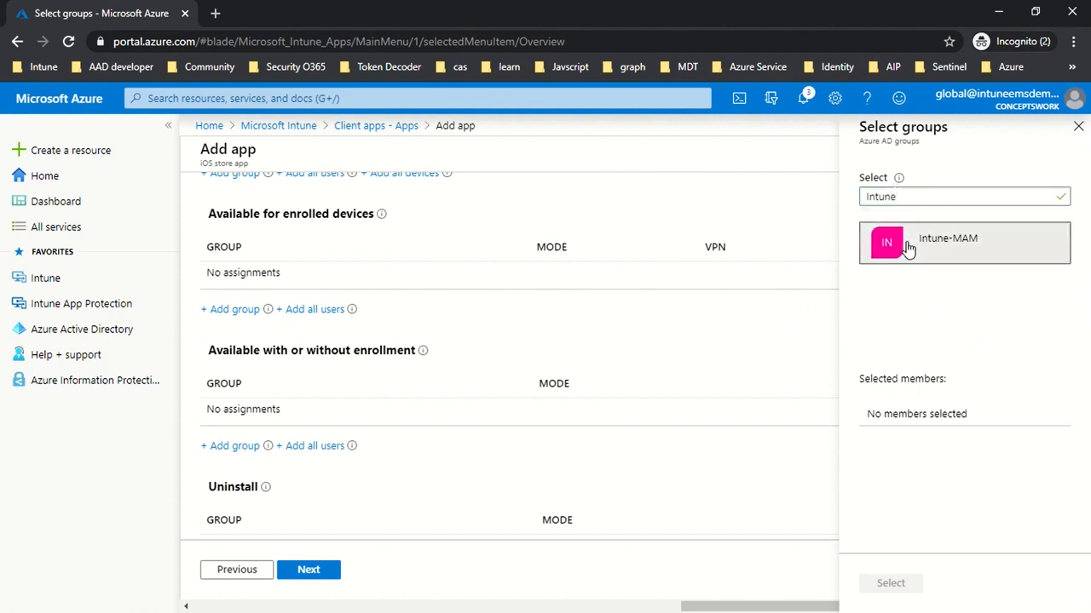
pyautogui.click(907, 584)
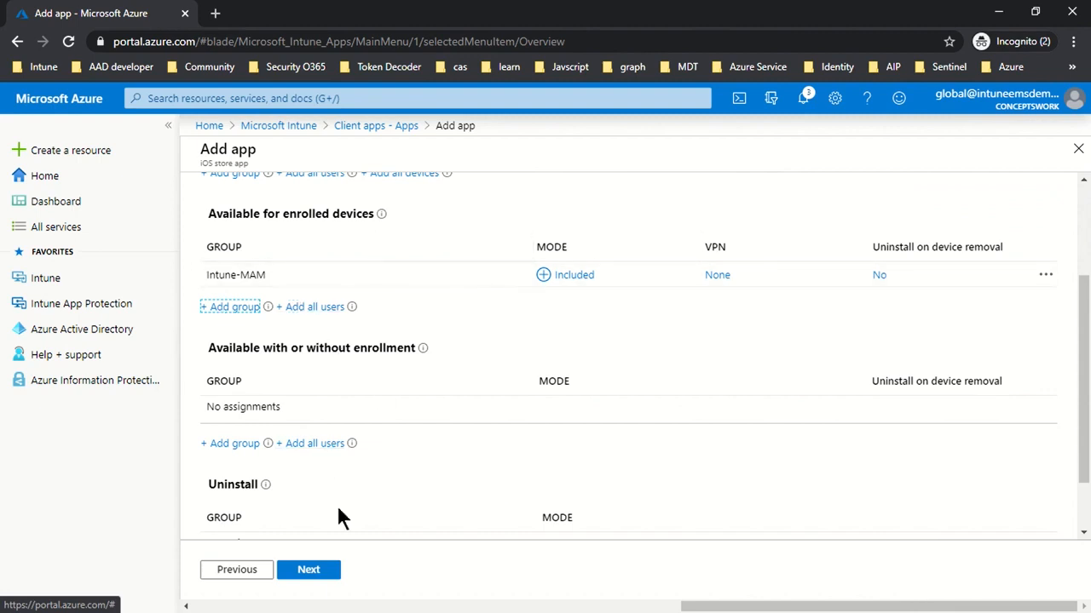
# Review the Microsoft Word summary, including its app information and assignments, and create the app.
pyautogui.click(308, 573)
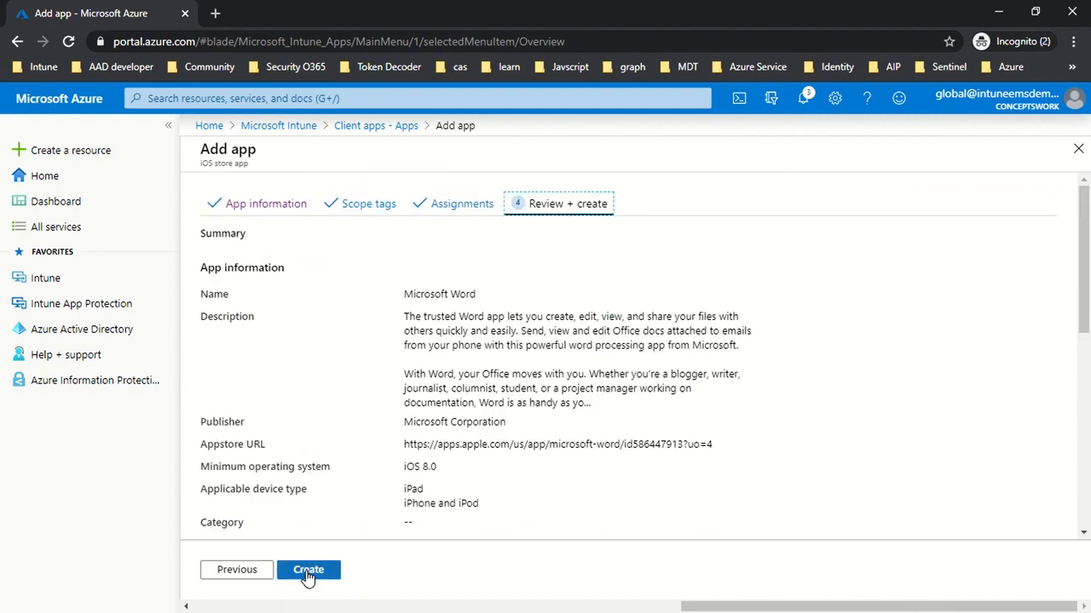
pyautogui.scroll(-2, 650, 467)
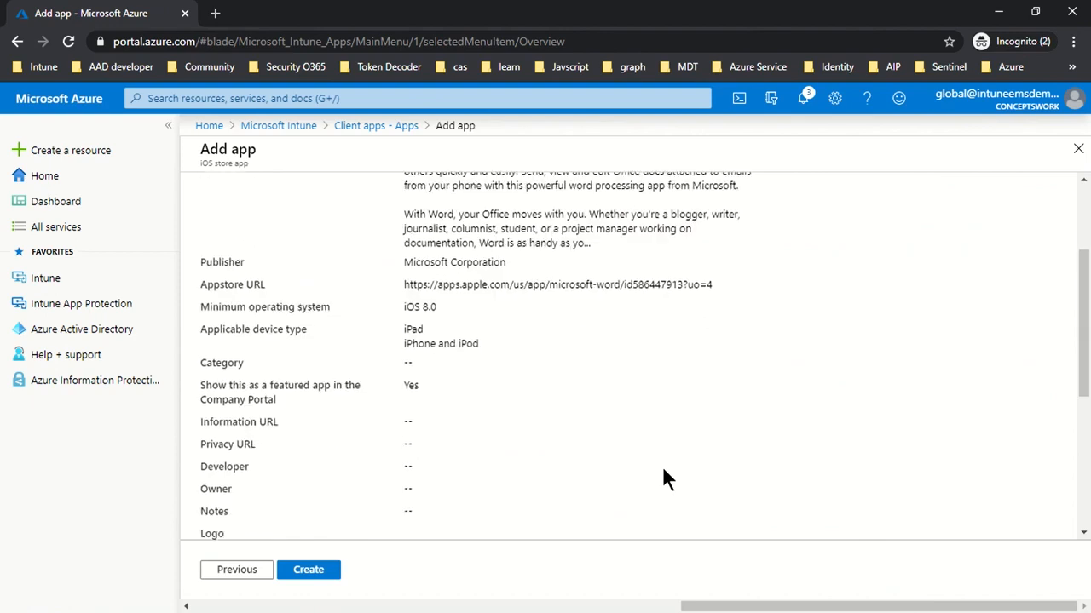
pyautogui.moveTo(558, 394); pyautogui.dragTo(339, 222)
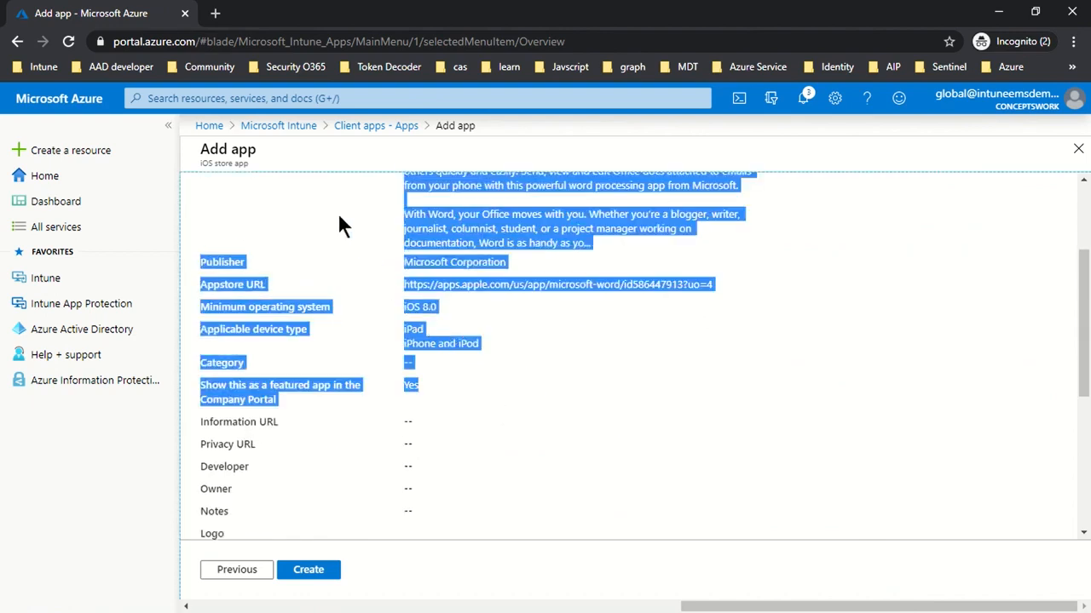
pyautogui.click(537, 389)
pyautogui.scroll(2, 591, 401)
pyautogui.scroll(-5, 591, 401)
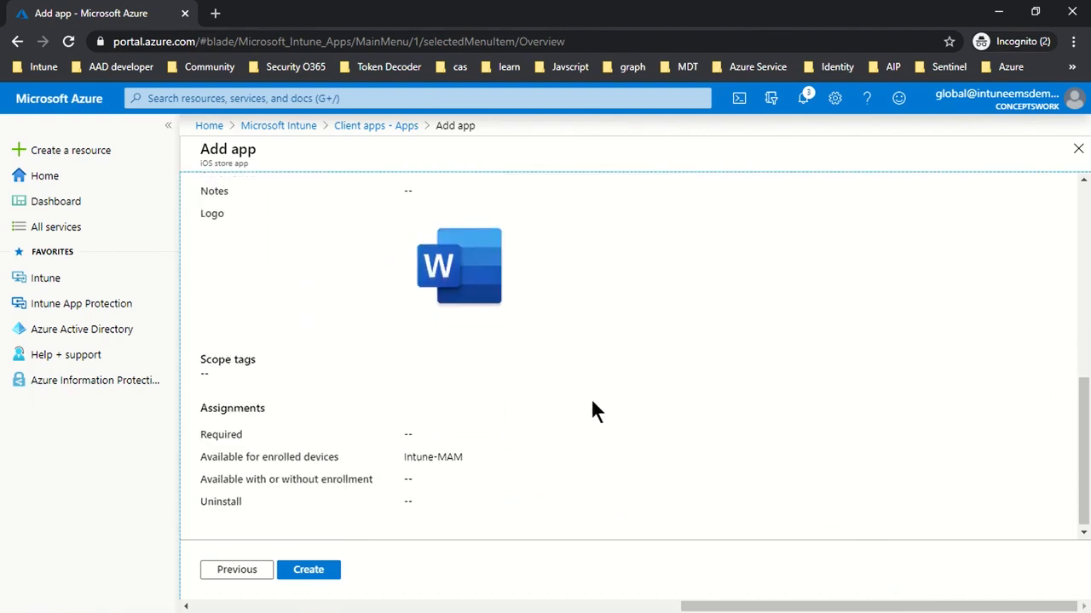
pyautogui.moveTo(207, 451); pyautogui.dragTo(494, 454)
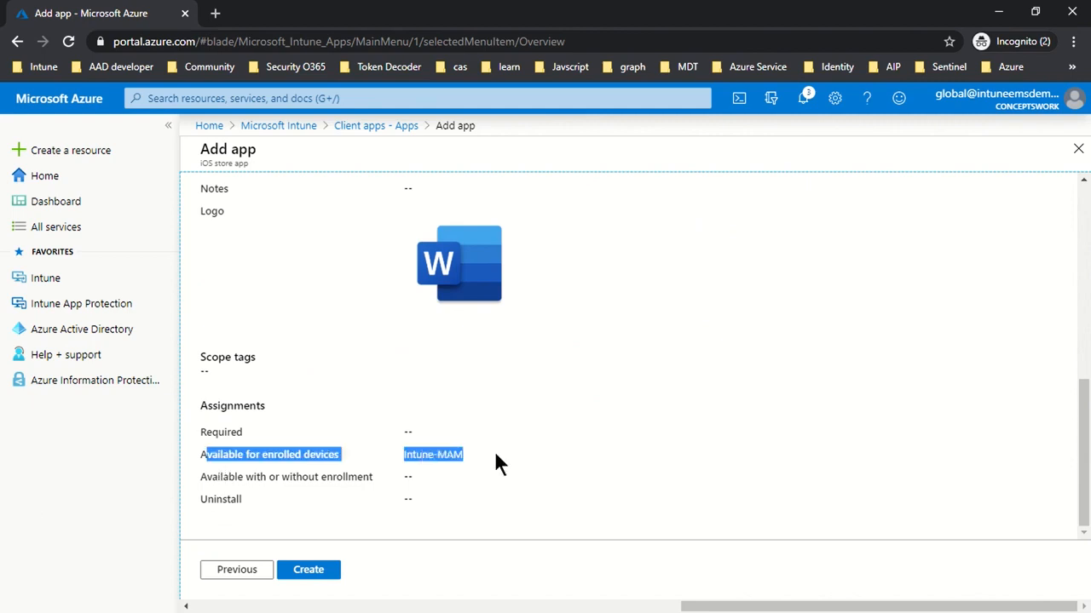
pyautogui.click(313, 569)
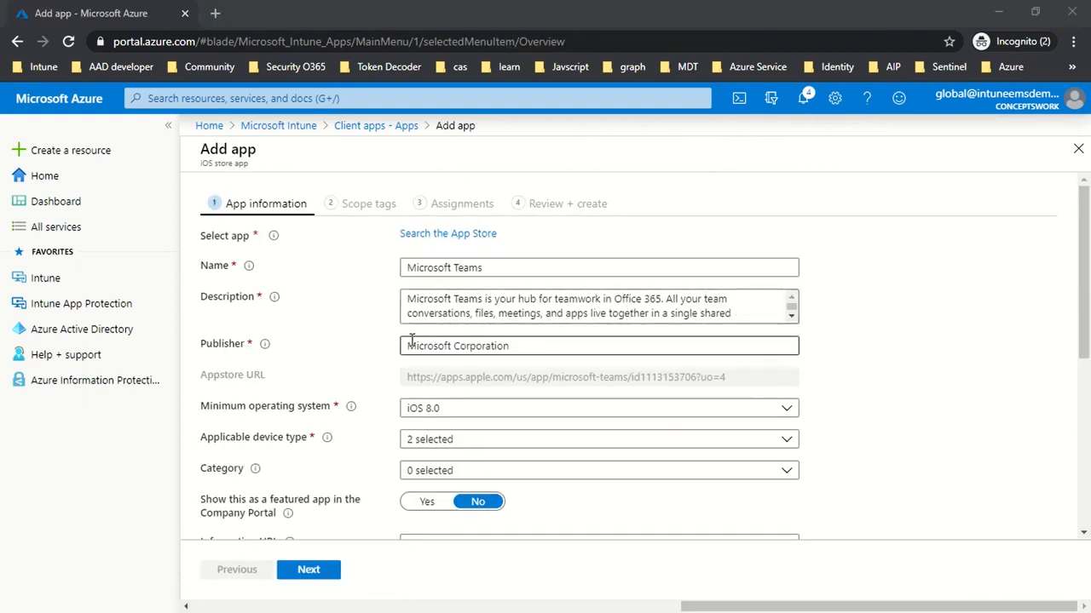
# Show Microsoft Teams as a featured app in the Company Portal and skip the scope tags.
pyautogui.scroll(-1, 295, 442)
pyautogui.click(427, 422)
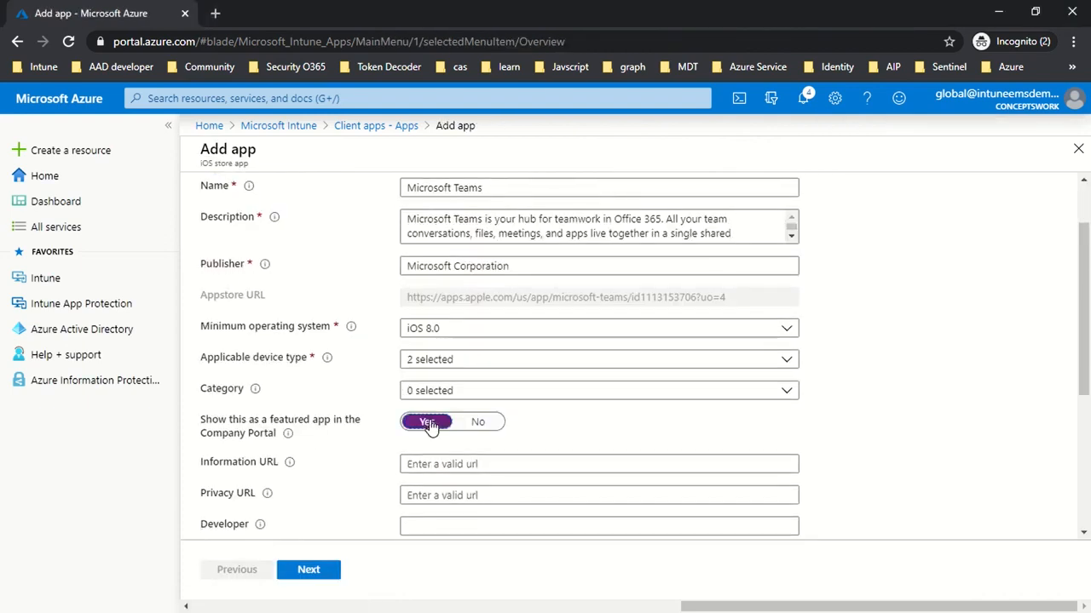
pyautogui.click(307, 572)
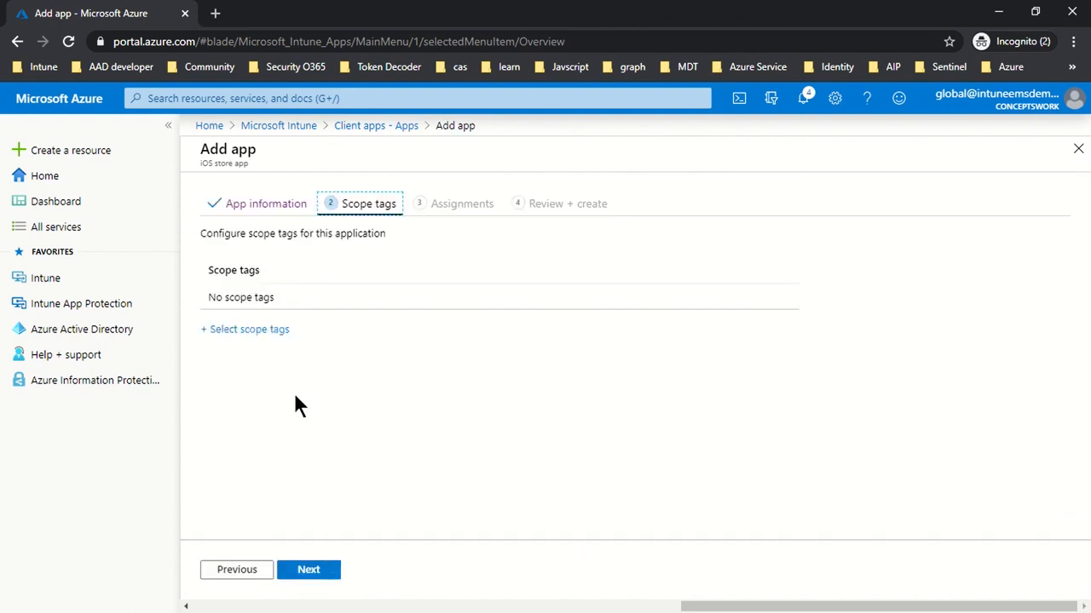
pyautogui.click(289, 565)
# Assign Microsoft Teams as available with or without enrollment to the Intune-MAM group and create the app.
pyautogui.scroll(-2, 536, 375)
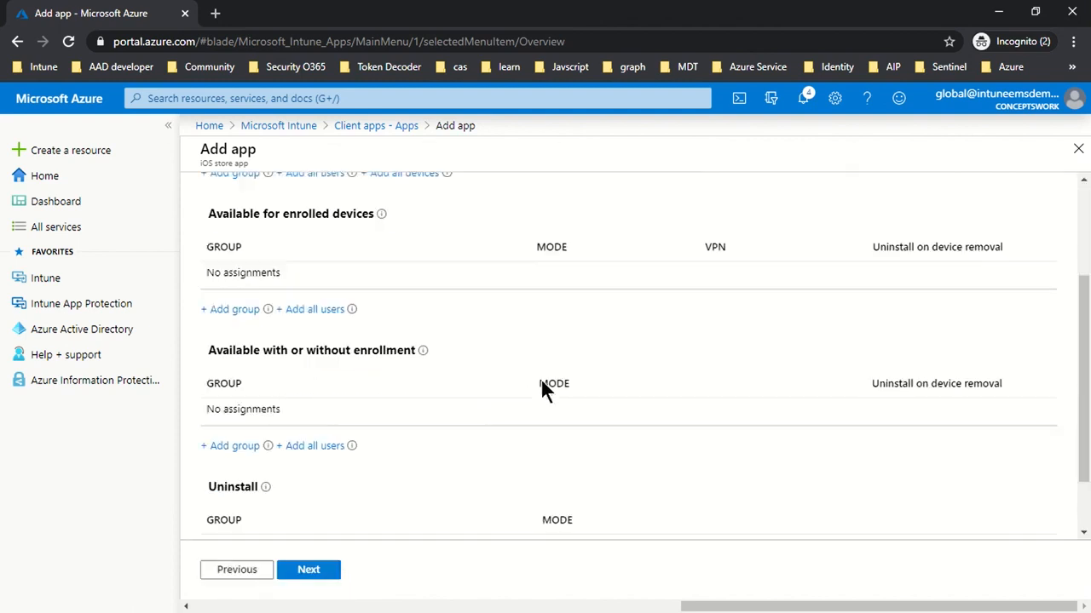
pyautogui.click(228, 449)
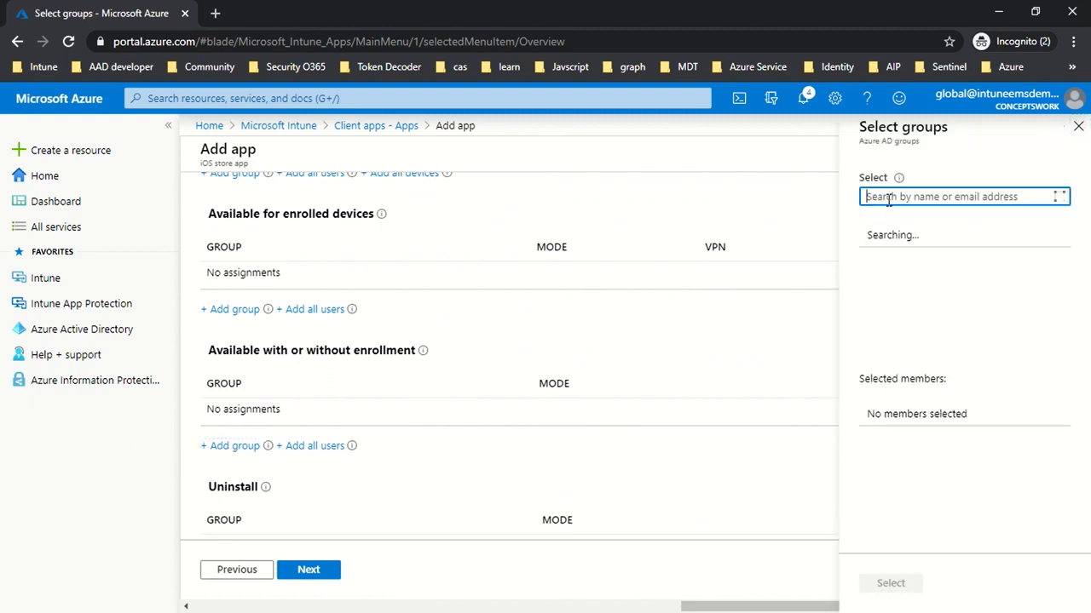
pyautogui.write('Intune')
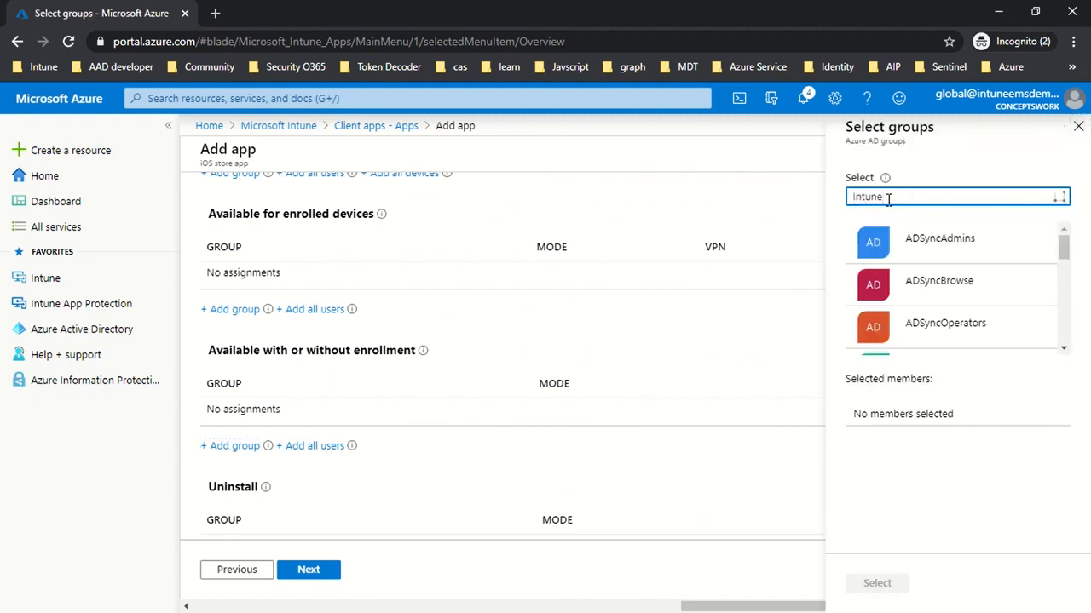
pyautogui.click(911, 243)
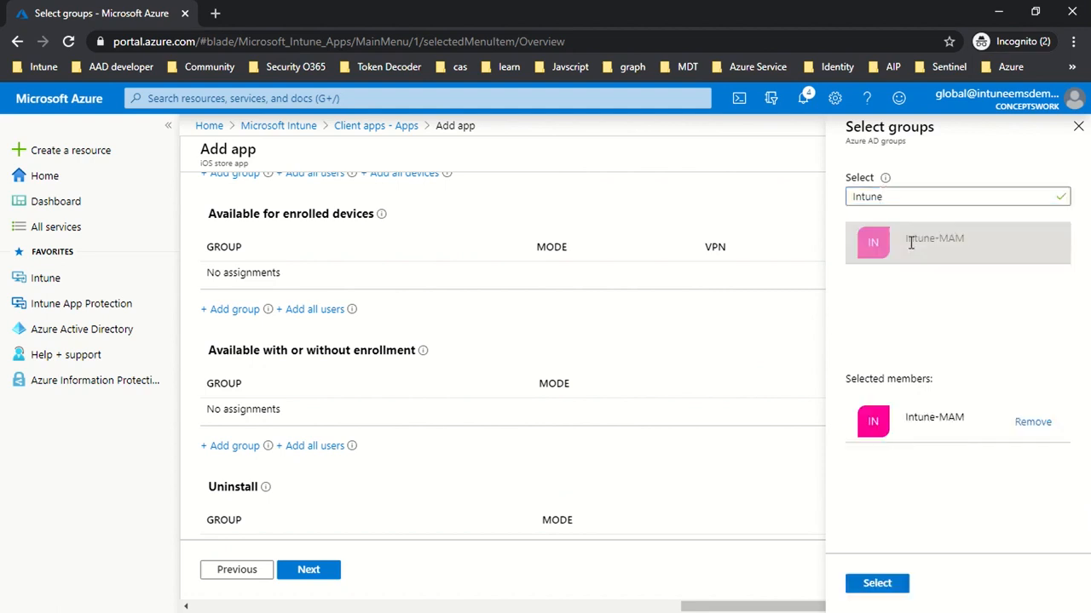
pyautogui.click(877, 584)
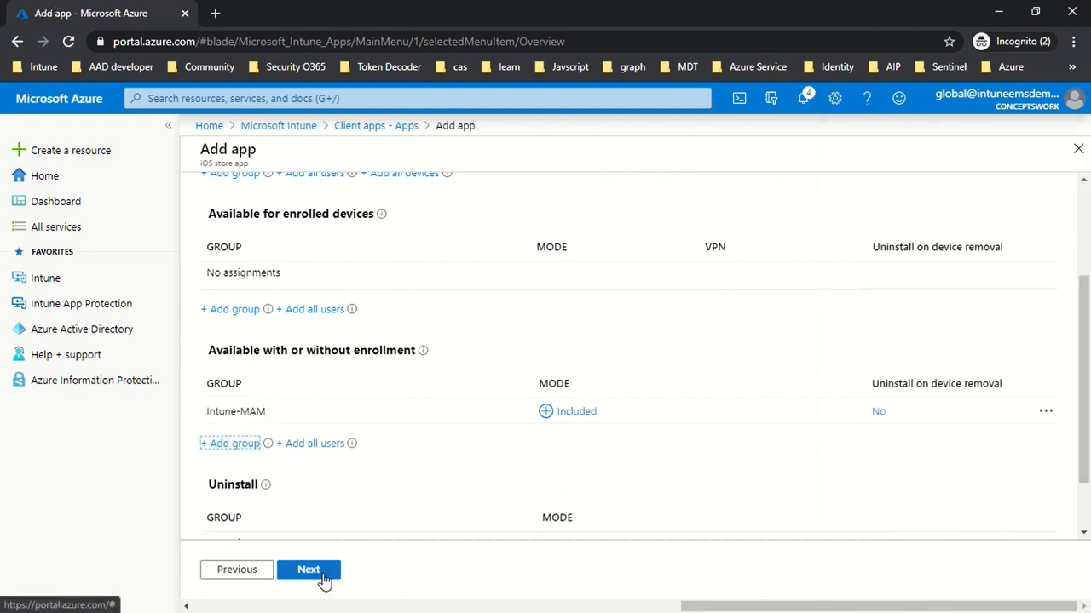
pyautogui.click(324, 580)
pyautogui.click(322, 581)
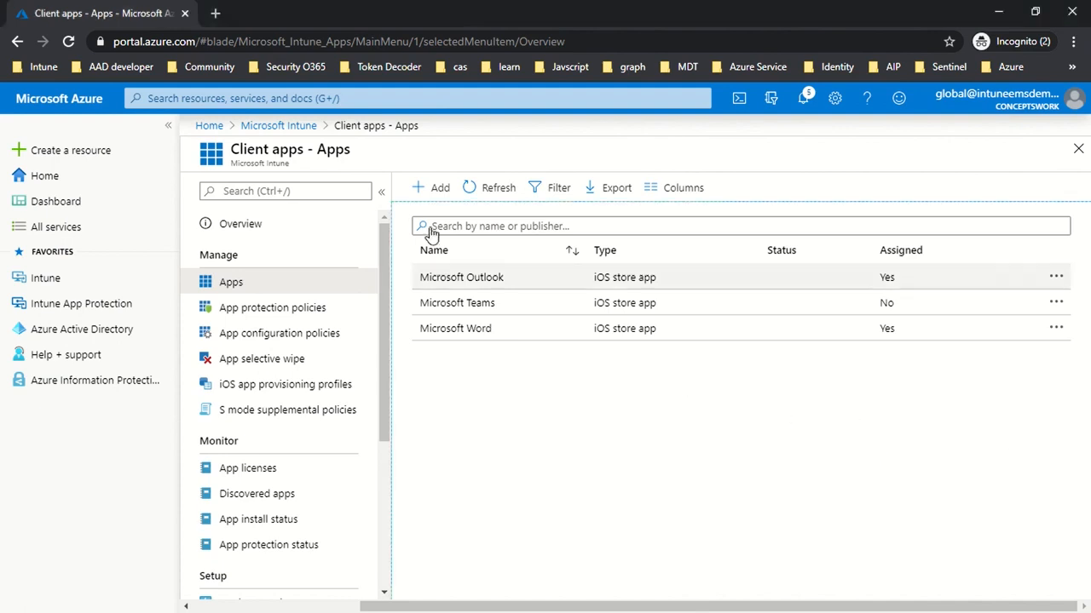
# Start adding a new app of the Web link type.
pyautogui.click(436, 187)
pyautogui.scroll(-3, 565, 333)
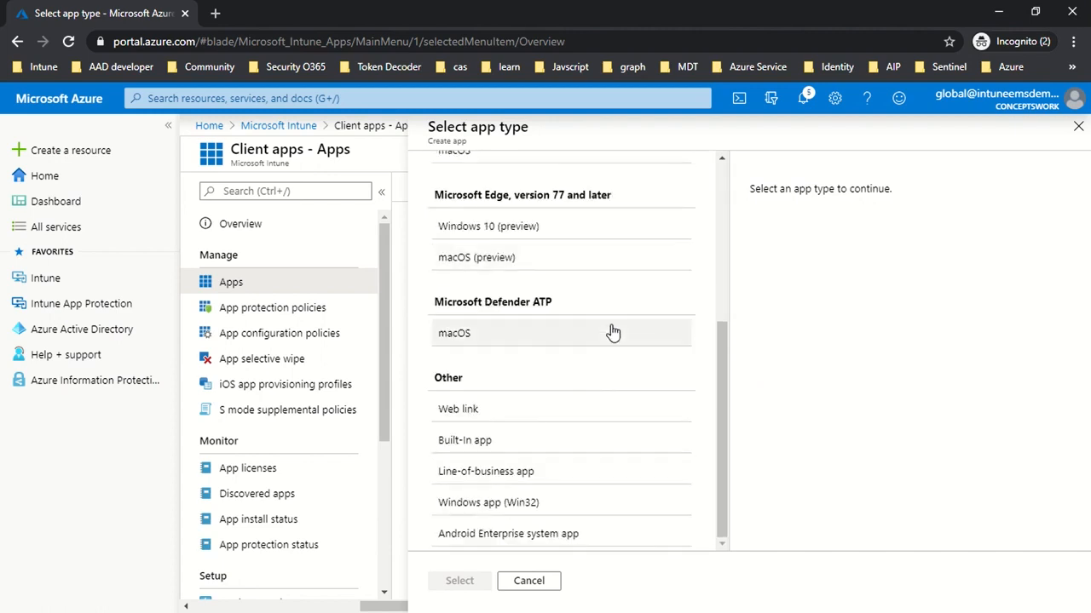
pyautogui.click(518, 416)
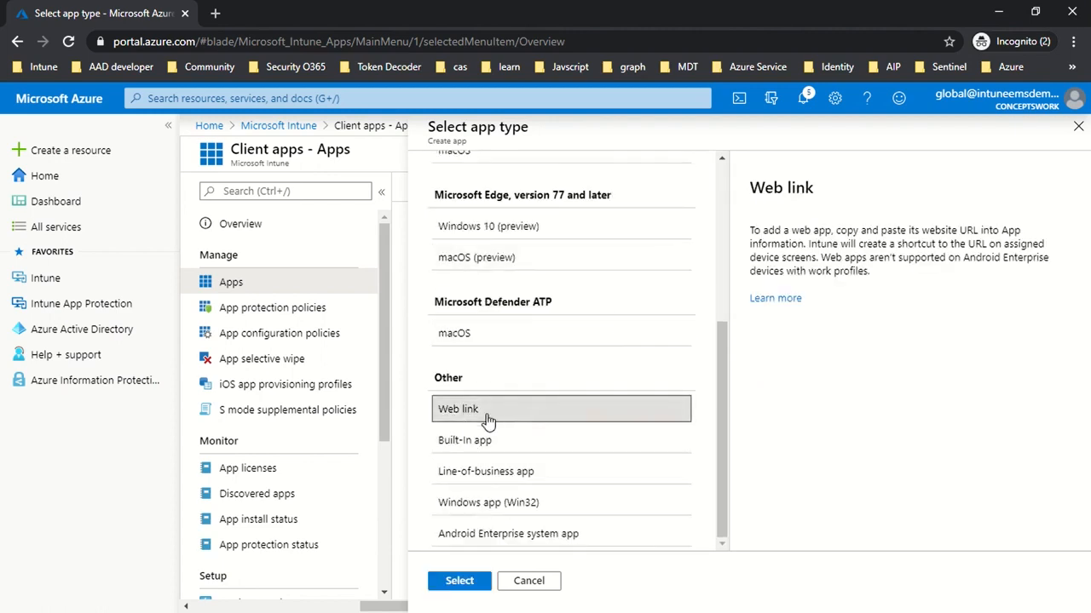
pyautogui.click(461, 580)
# Name the web link ConceptsWork, describe it as Channel, and set the publisher to ConceptsWork.
pyautogui.click(445, 234)
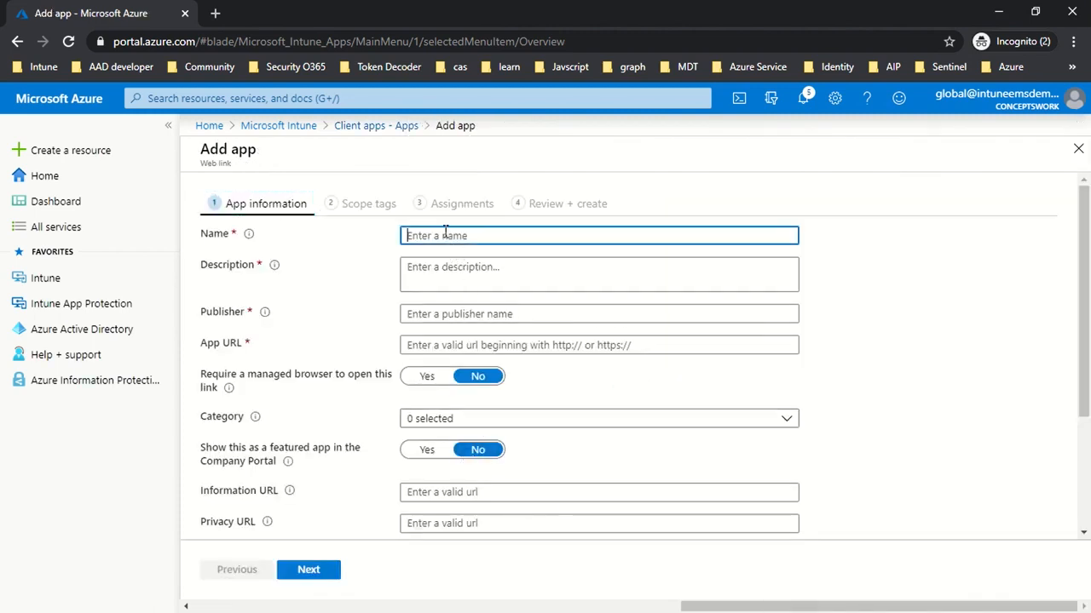
pyautogui.write('ConceptsWork')
pyautogui.press('Tab')
pyautogui.write('Channel')
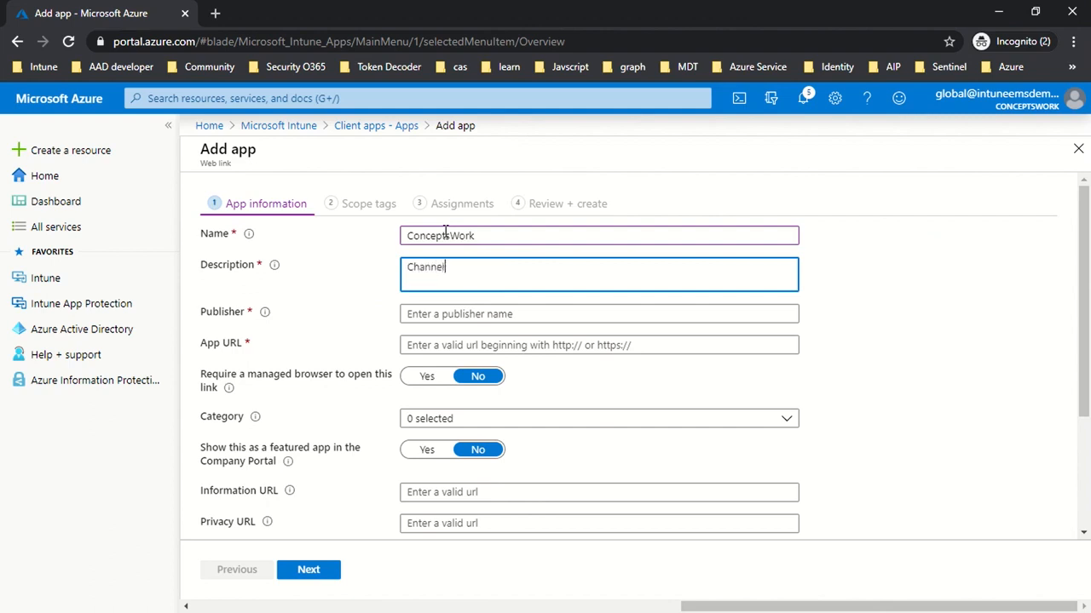
pyautogui.press('Tab')
pyautogui.write('ConceptsWork')
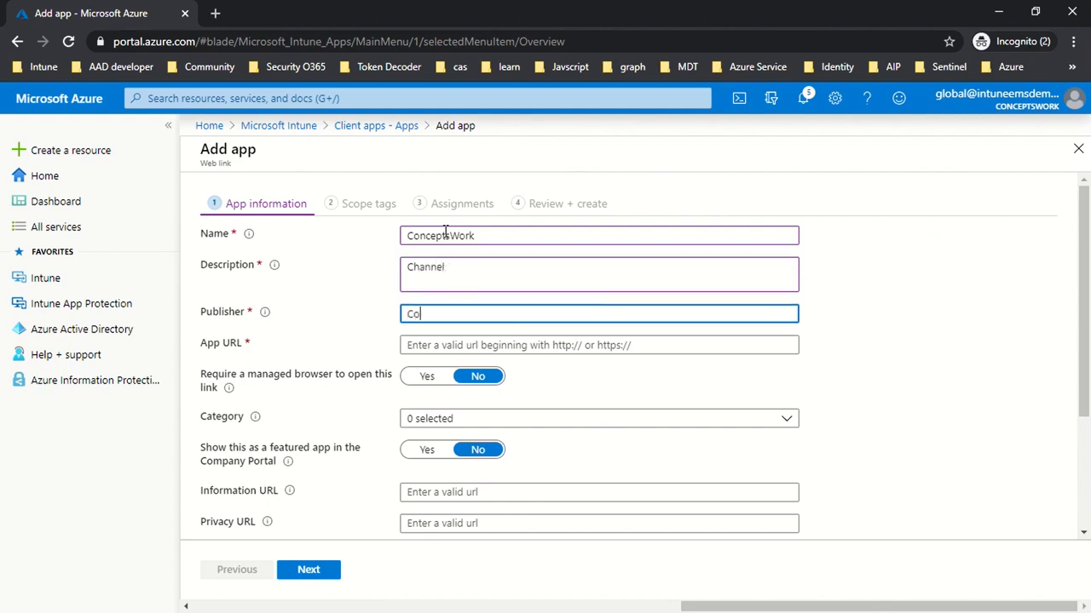
pyautogui.press('Tab')
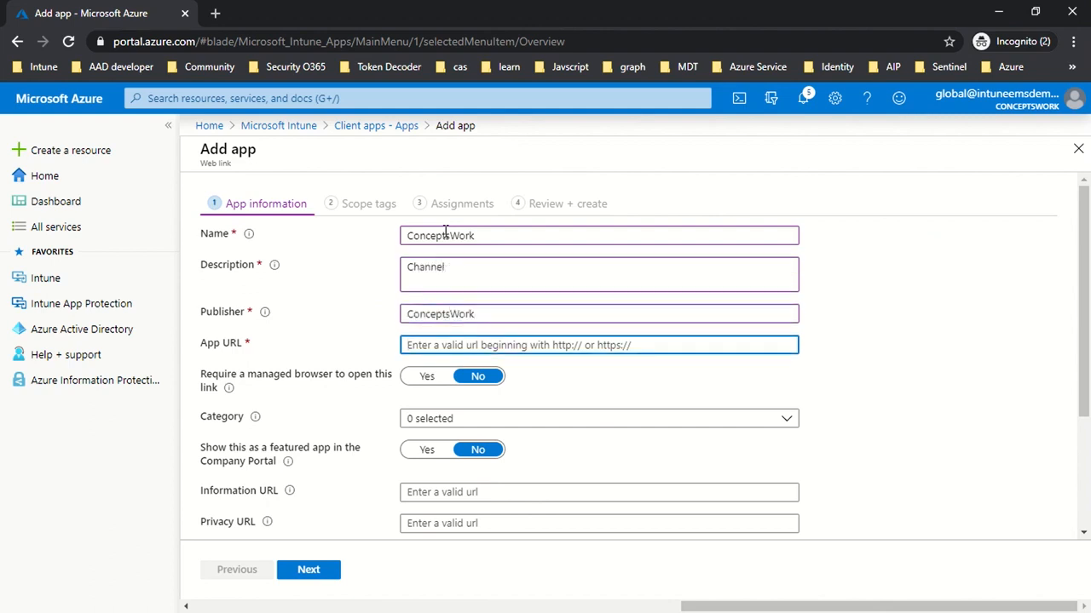
pyautogui.hotkey('alt', 'Tab')
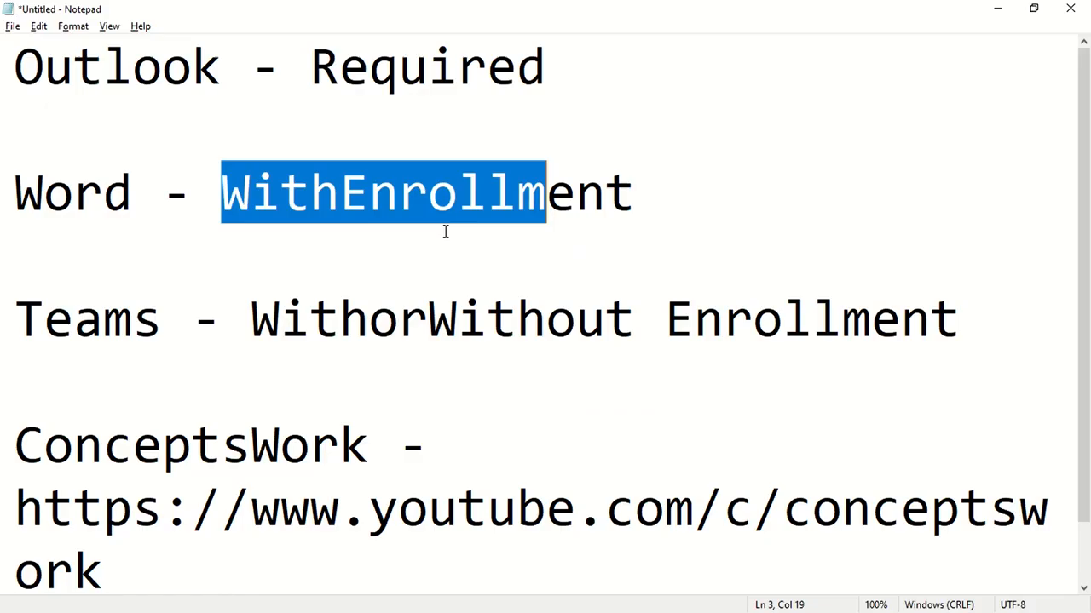
pyautogui.moveTo(104, 587); pyautogui.dragTo(3, 436)
pyautogui.hotkey('ctrl', 'c')
pyautogui.hotkey('alt', 'Tab')
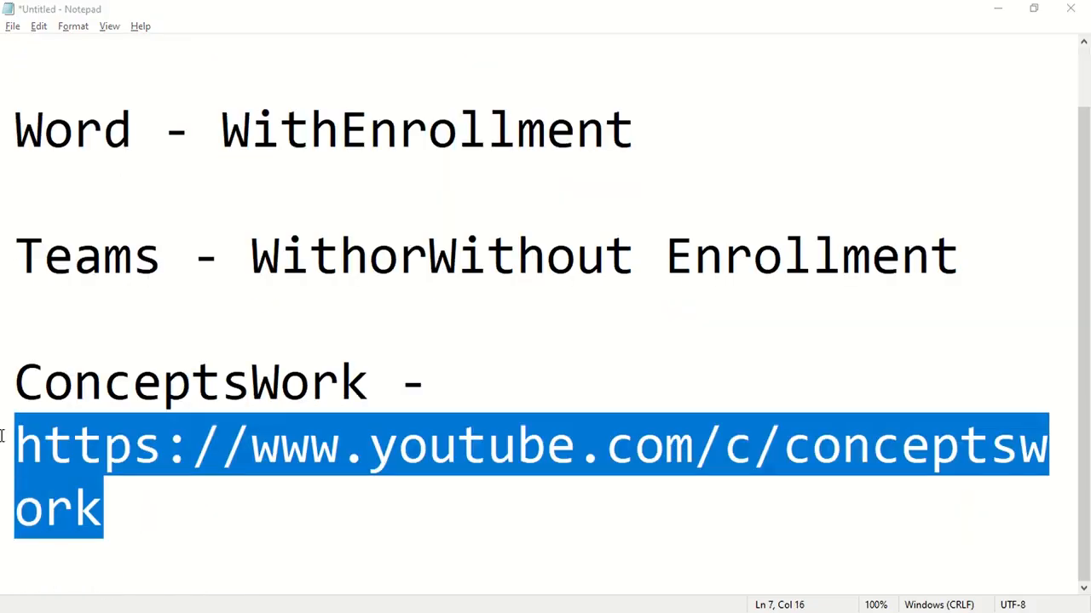
pyautogui.hotkey('ctrl', 'v')
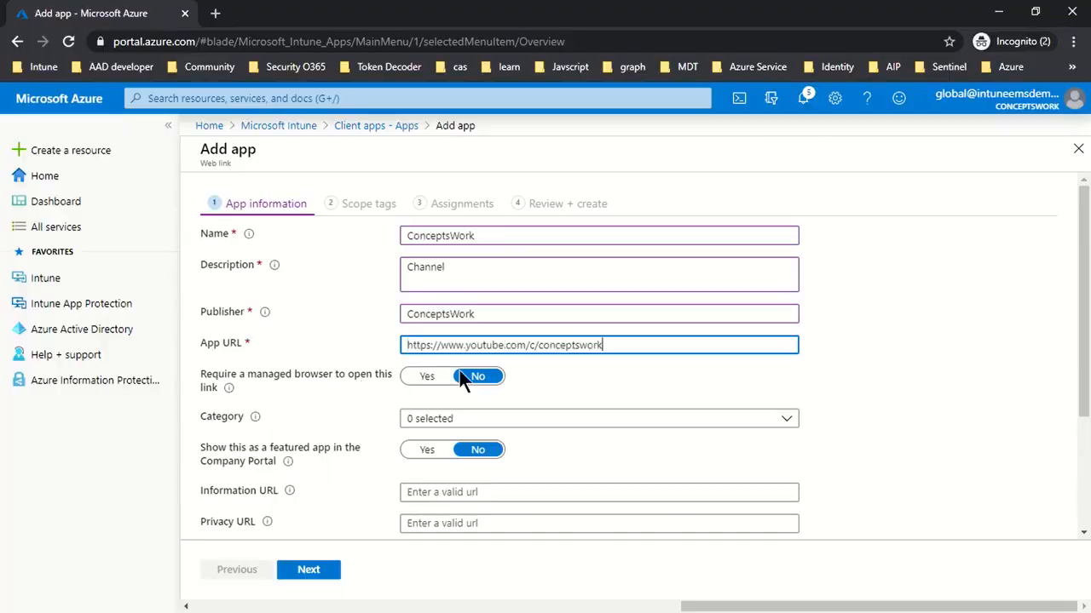
pyautogui.click(596, 368)
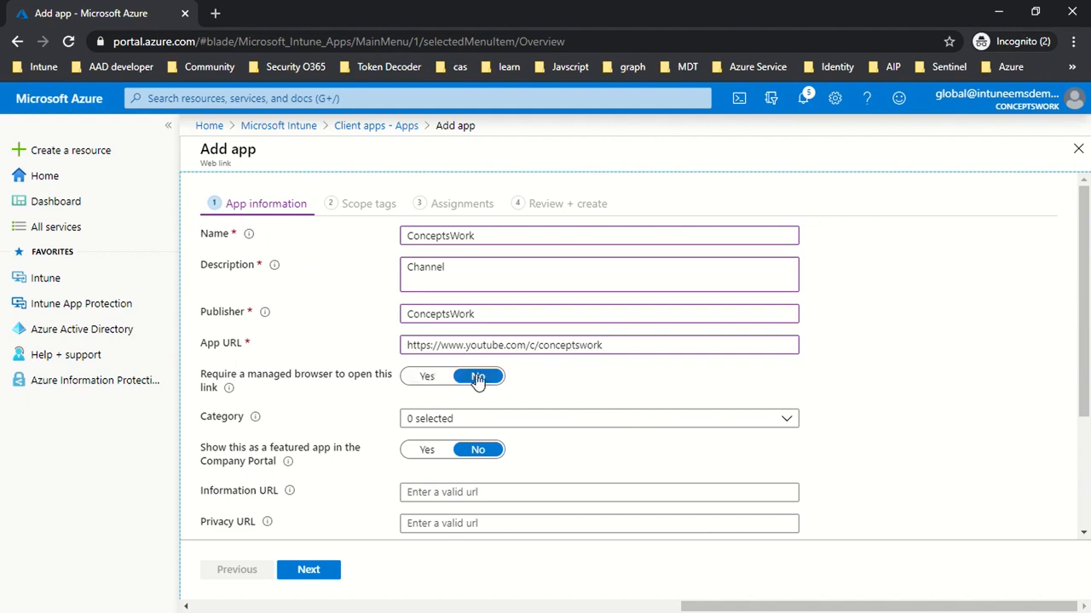
# Assign the ConceptsWork web link to the Books & Reference category.
pyautogui.scroll(-1, 554, 382)
pyautogui.click(441, 343)
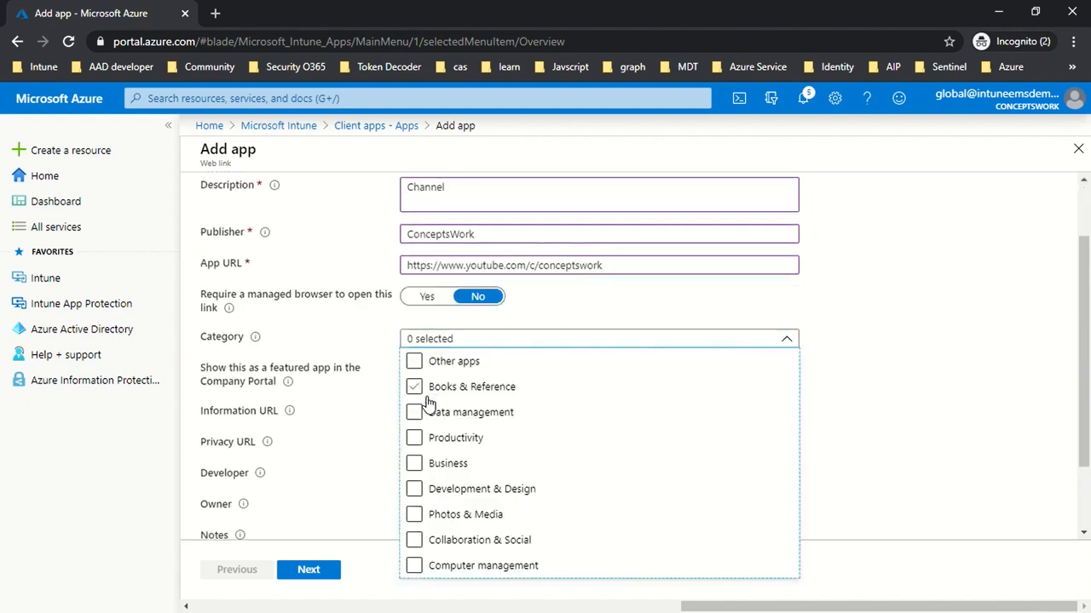
pyautogui.click(426, 385)
pyautogui.click(903, 385)
pyautogui.scroll(-1, 852, 379)
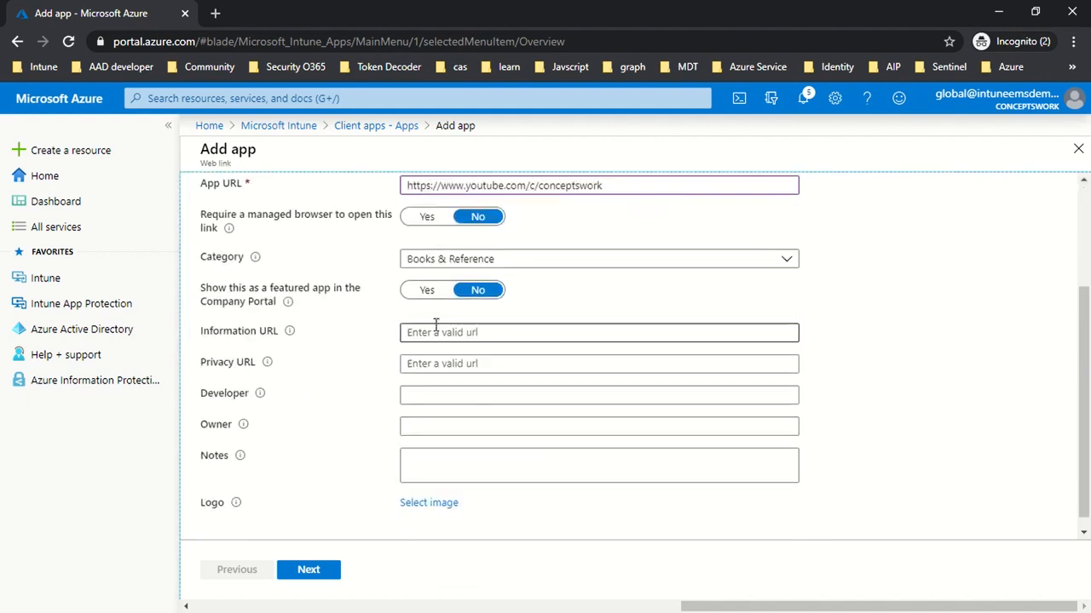
# Show ConceptsWork as a featured app in the Company Portal and skip the scope tags.
pyautogui.click(422, 292)
pyautogui.click(311, 570)
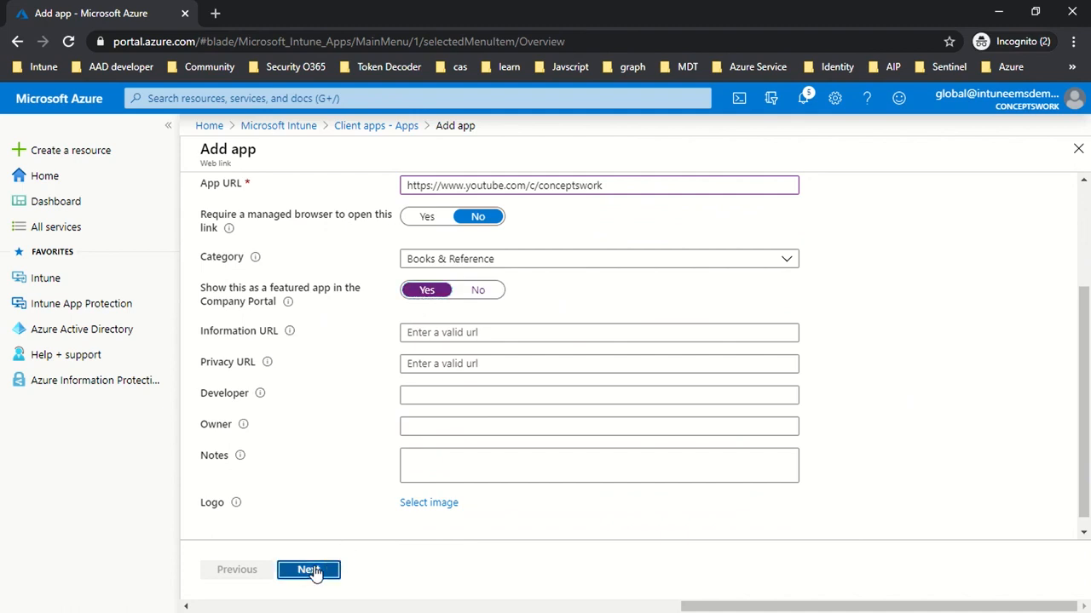
pyautogui.click(309, 570)
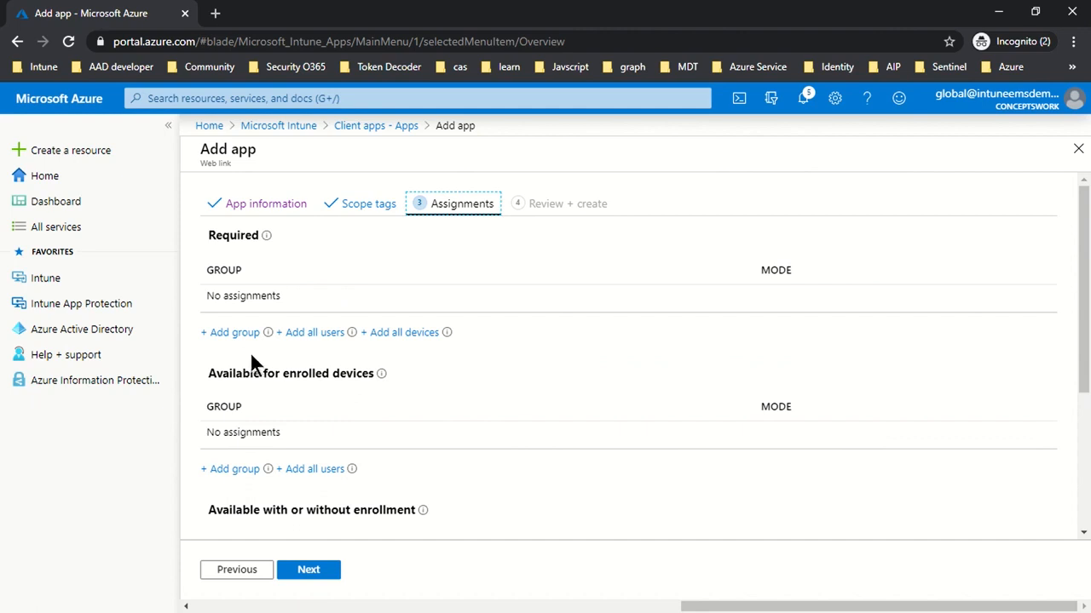
# Assign ConceptsWork as available with or without enrollment to the Intune-MAM group and create the web link.
pyautogui.scroll(-3, 578, 386)
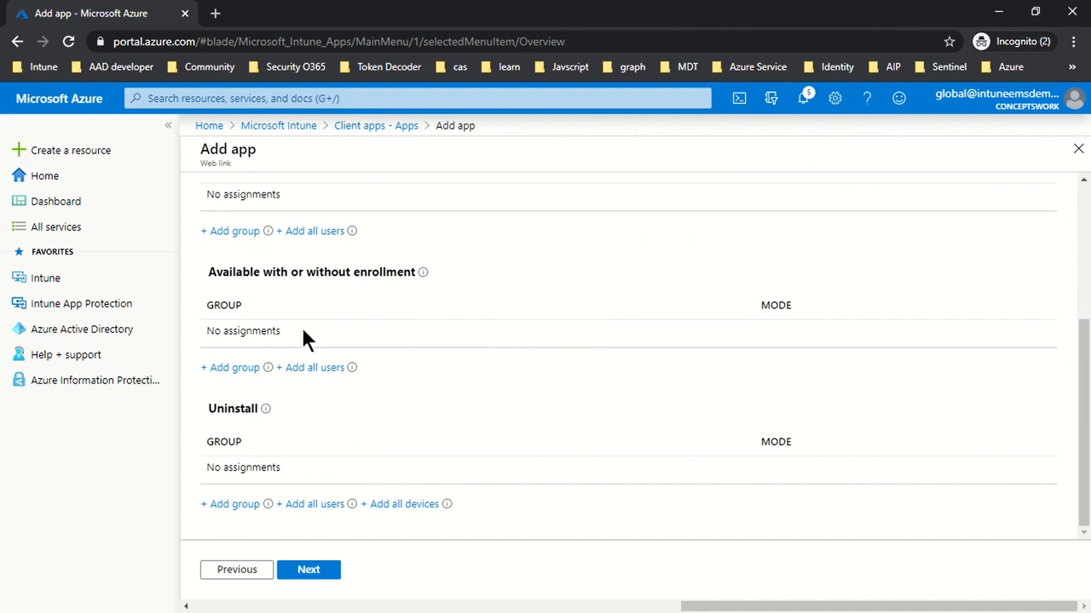
pyautogui.click(228, 368)
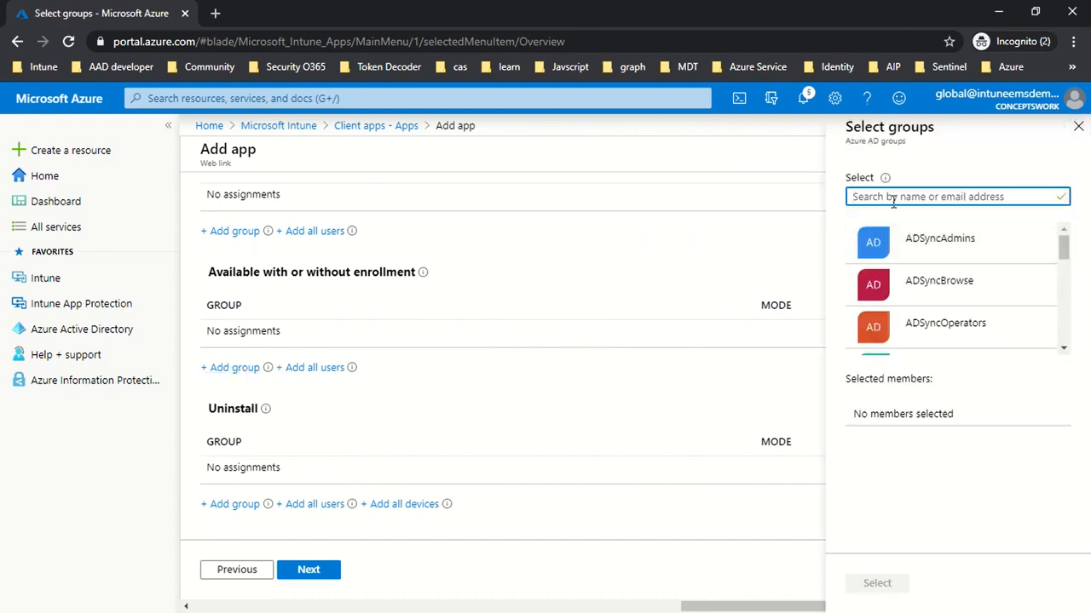
pyautogui.write('Intune')
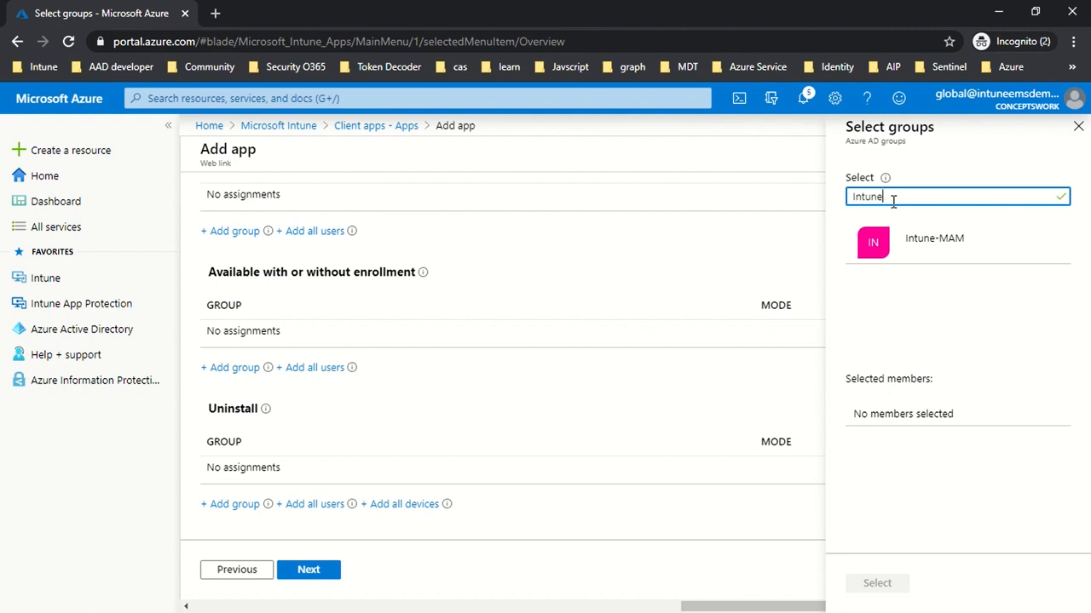
pyautogui.click(905, 242)
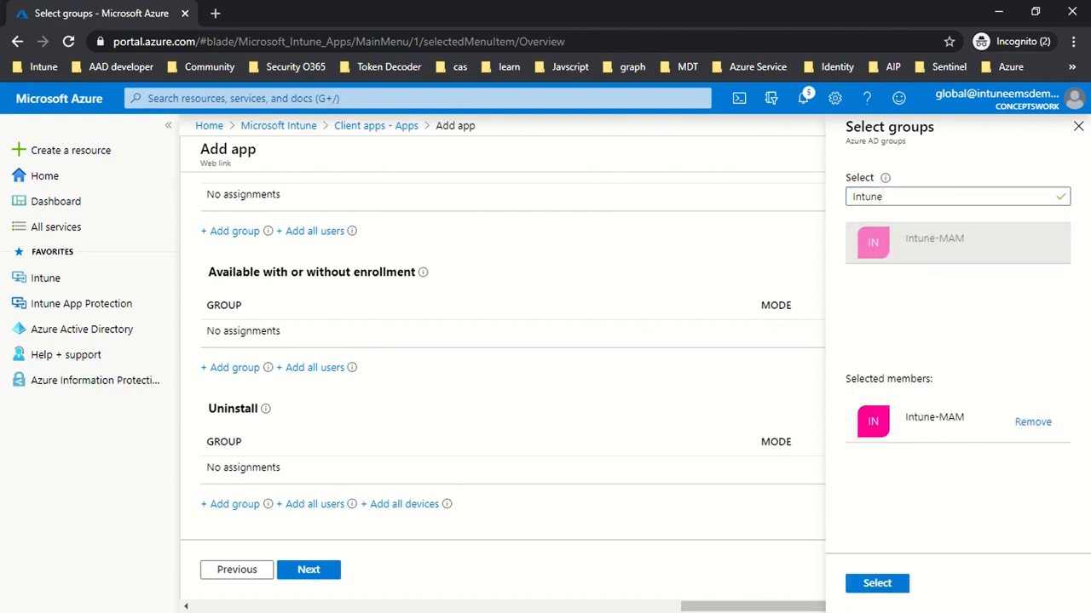
pyautogui.click(877, 587)
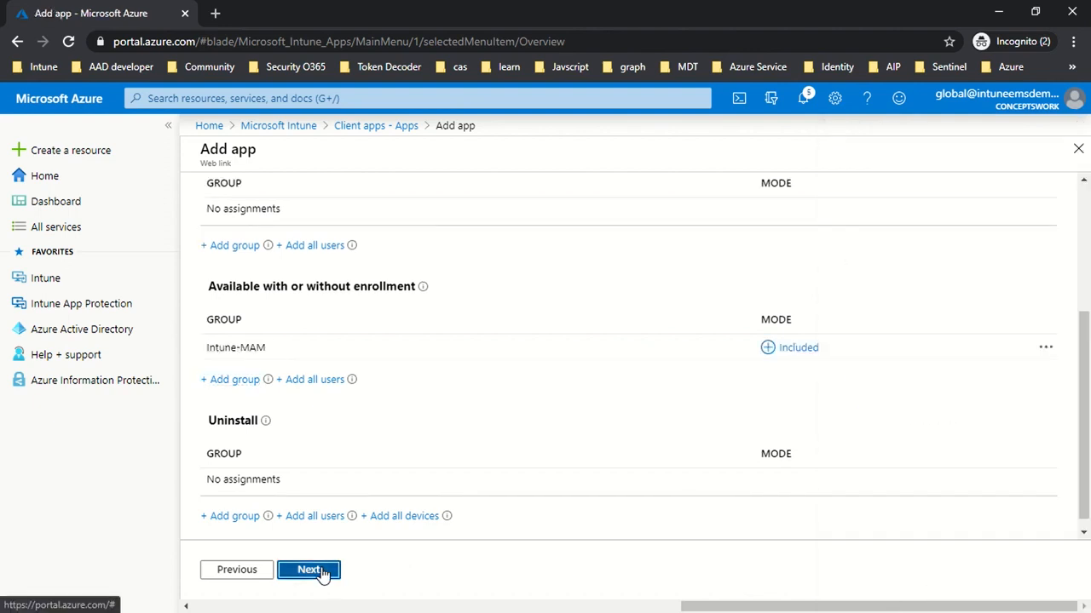
pyautogui.click(321, 568)
pyautogui.click(321, 569)
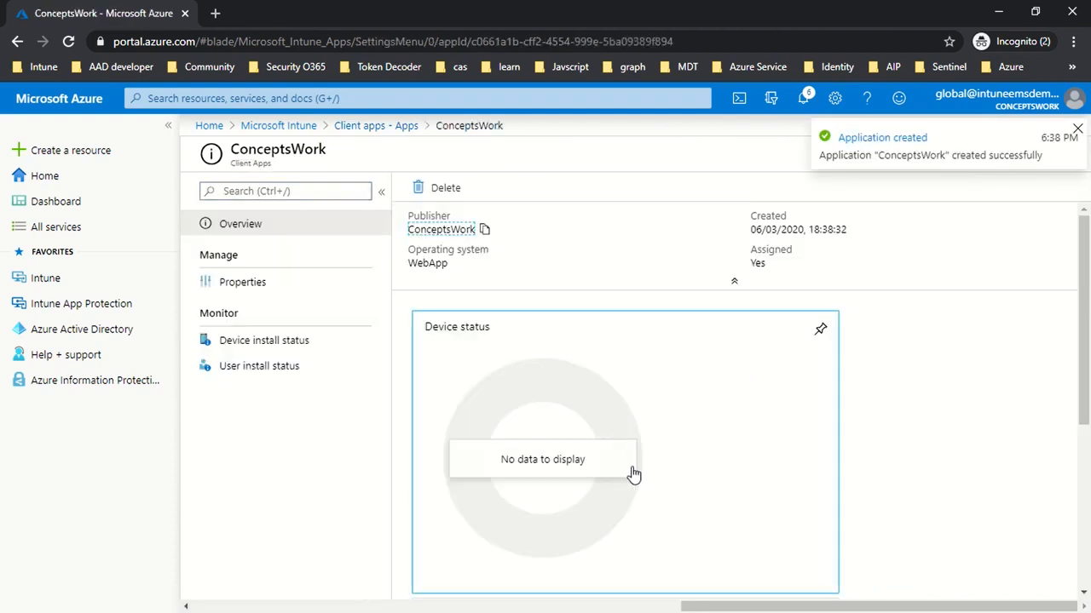
# Return from the ConceptsWork overview to the Client apps list and refresh it.
pyautogui.click(1076, 129)
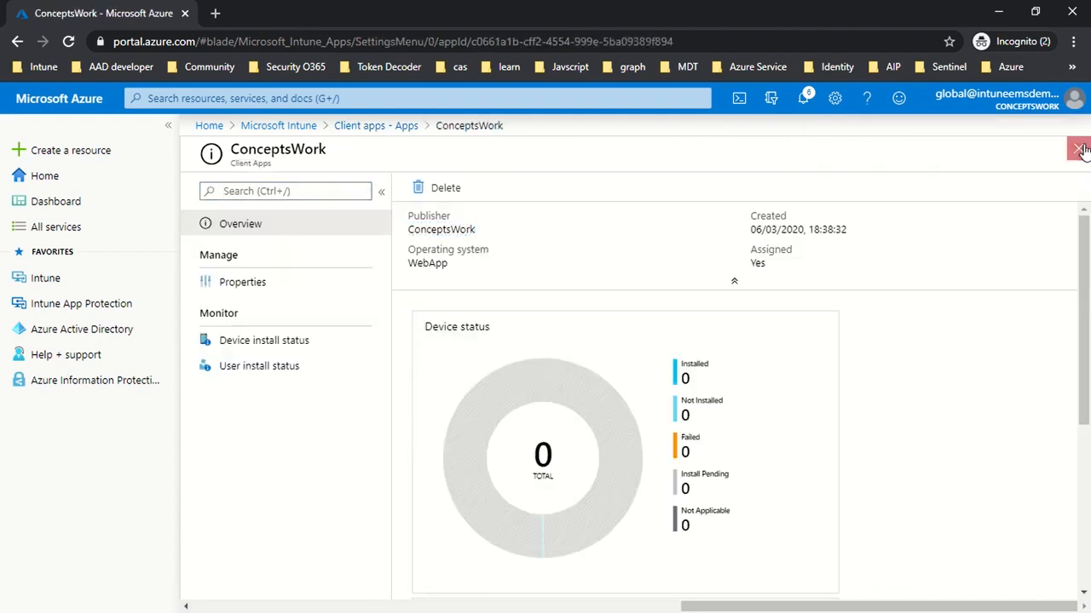
pyautogui.click(1078, 149)
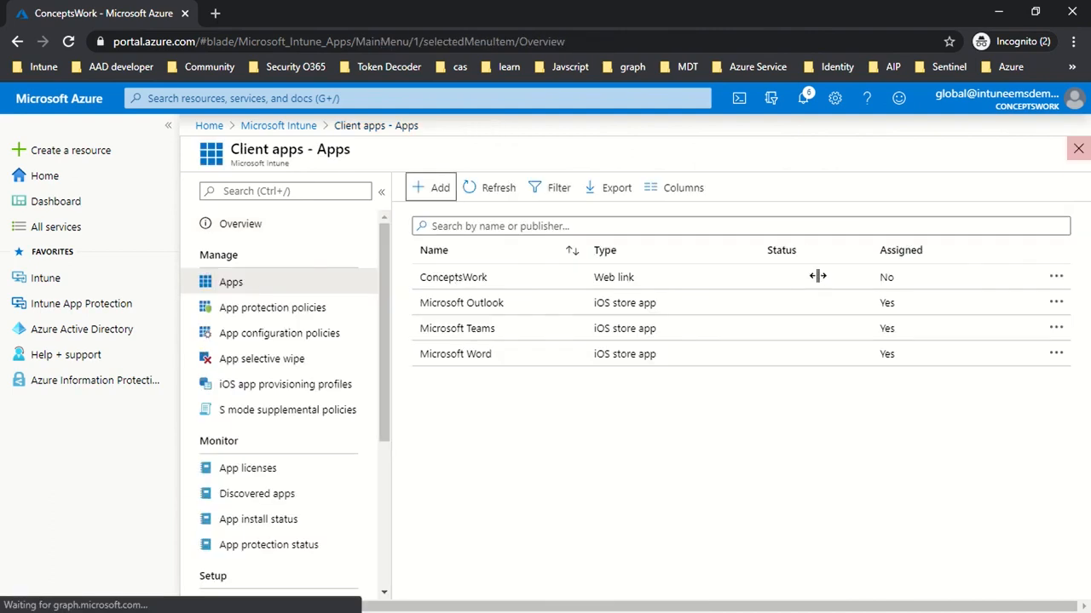
pyautogui.click(480, 192)
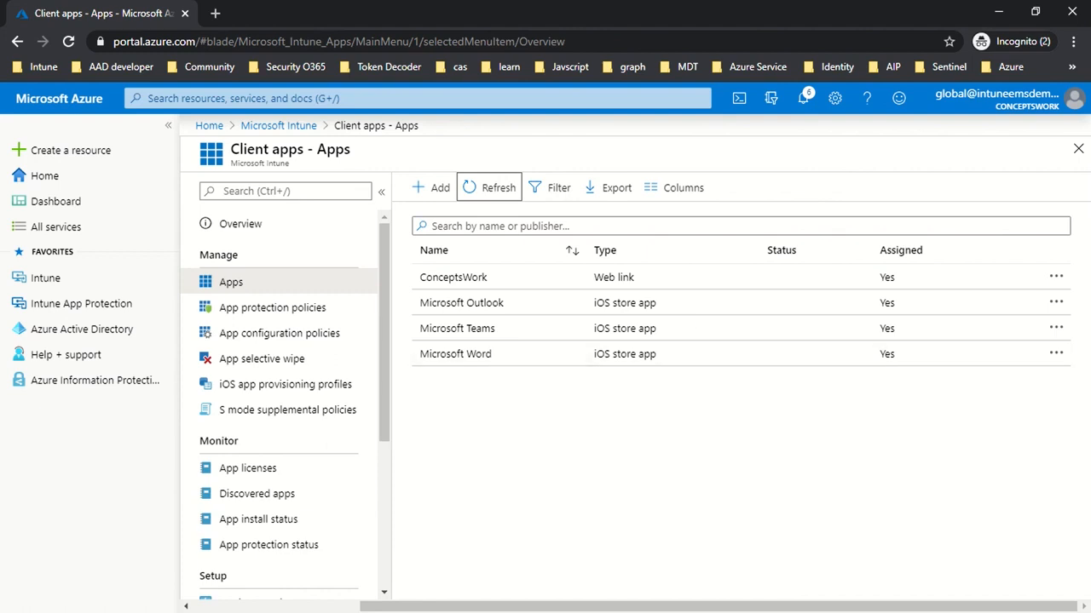
# Switch to the mirrored iPhone, sign in to the Company Portal, and view the ConceptsWork and Microsoft Word app pages.
pyautogui.hotkey('alt', 'Tab')
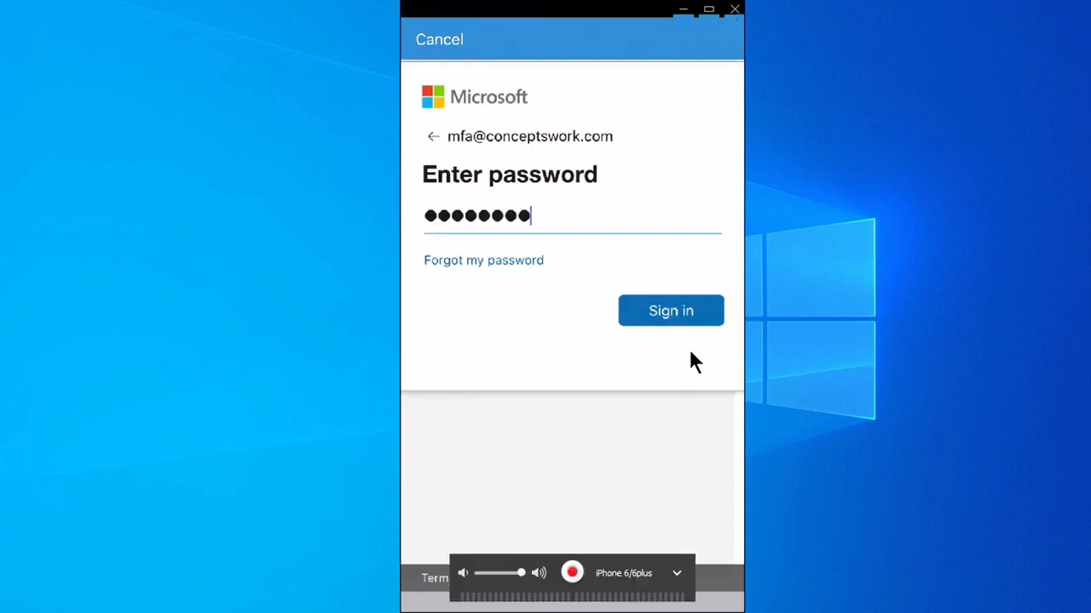
pyautogui.click(656, 316)
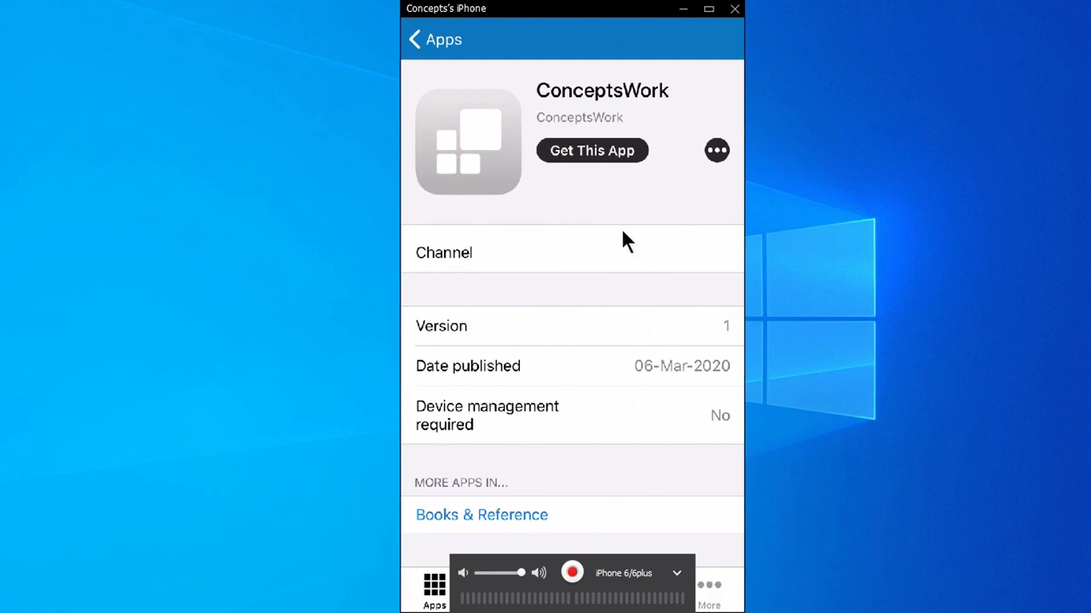
pyautogui.click(445, 58)
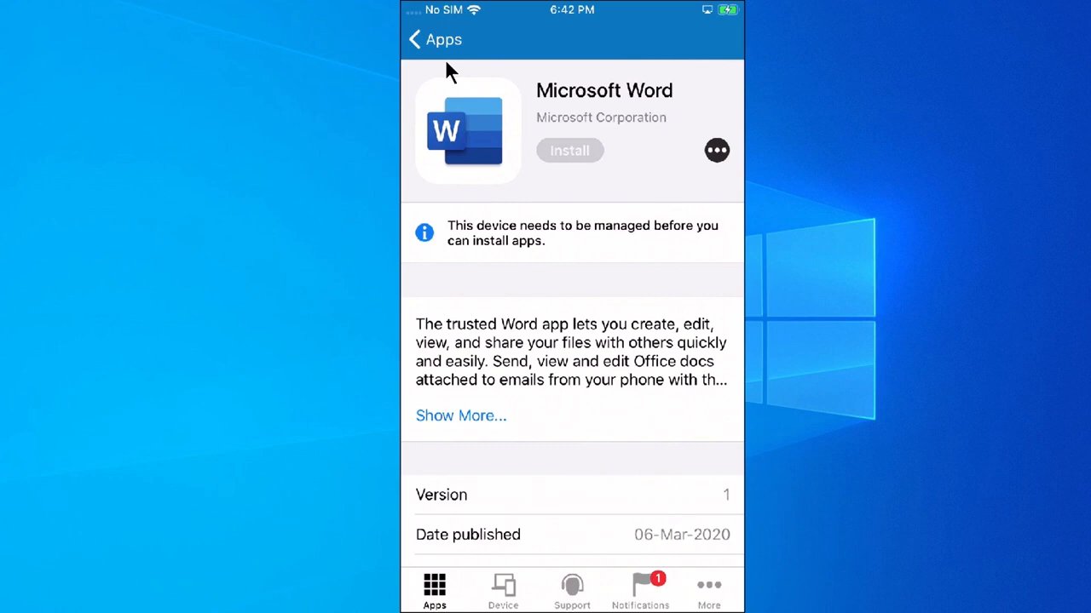
pyautogui.click(445, 59)
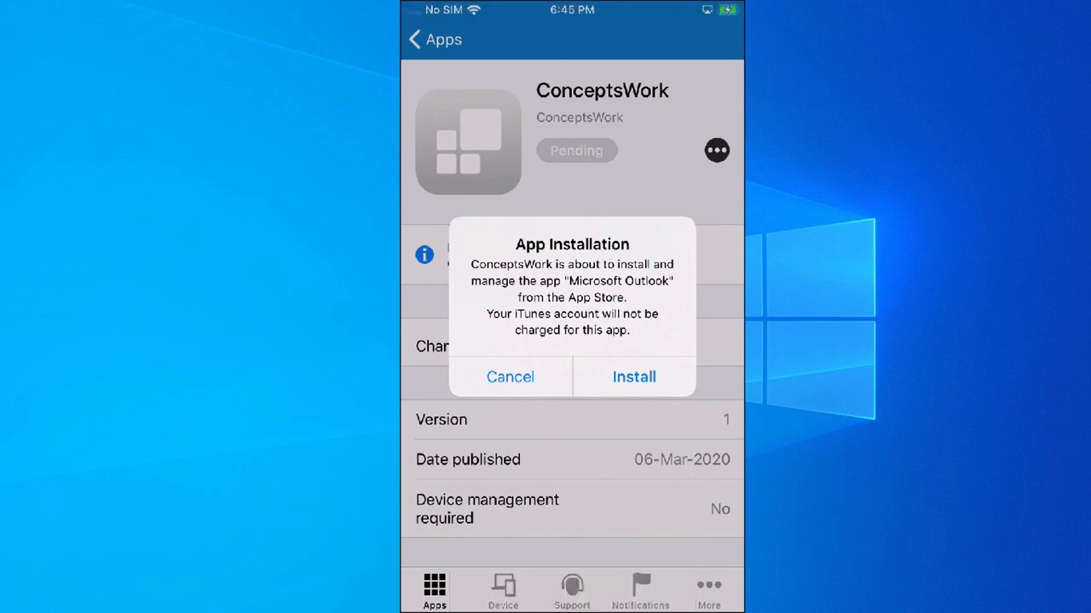
# Compare the Microsoft Outlook installation prompt on the mirrored iPhone with the Required assignment listed for Outlook in the Notepad notes.
pyautogui.moveTo(1090, 341); pyautogui.dragTo(580, 159)
pyautogui.click(299, 231)
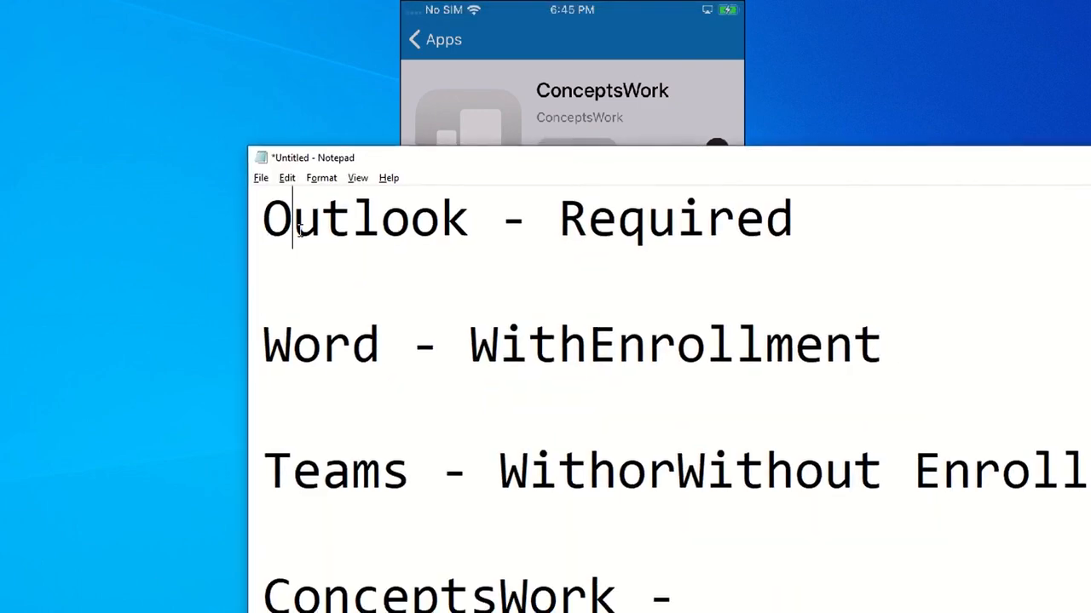
pyautogui.doubleClick(299, 231)
pyautogui.doubleClick(675, 232)
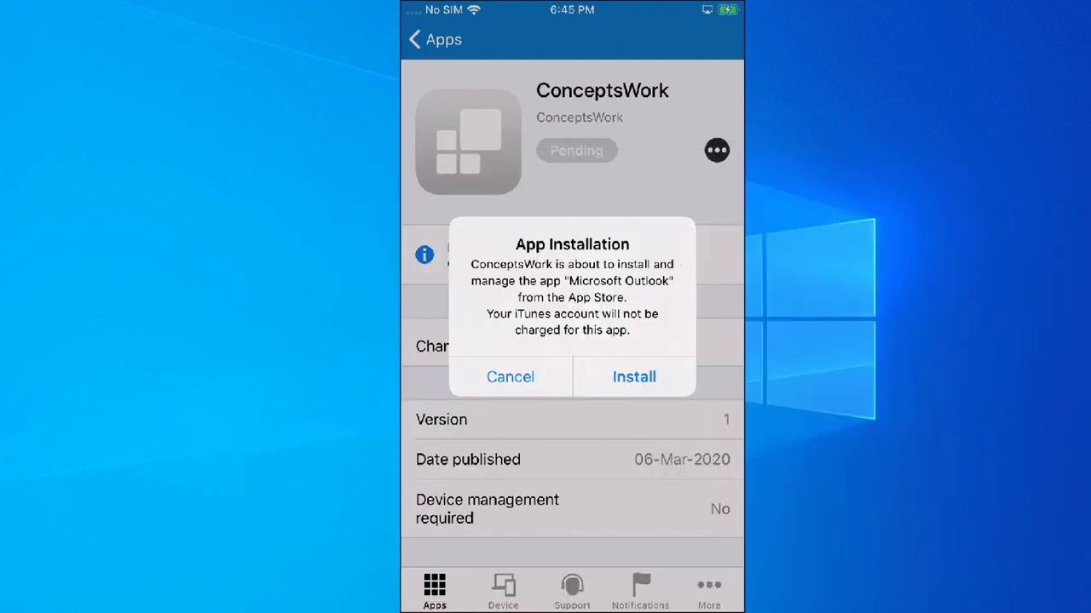
pyautogui.click(607, 347)
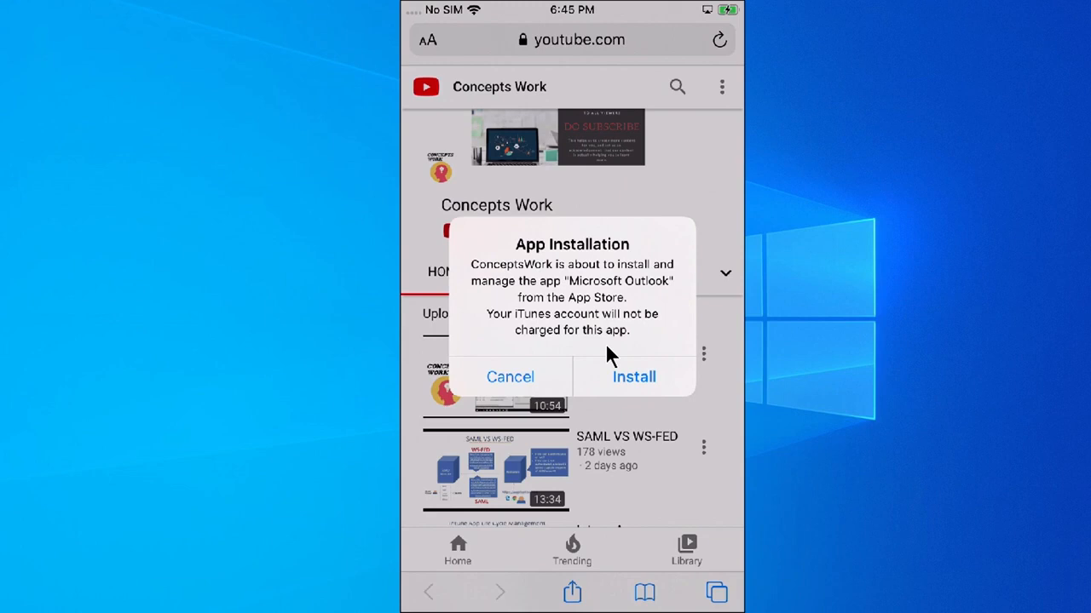
pyautogui.moveTo(1089, 288); pyautogui.dragTo(715, 278)
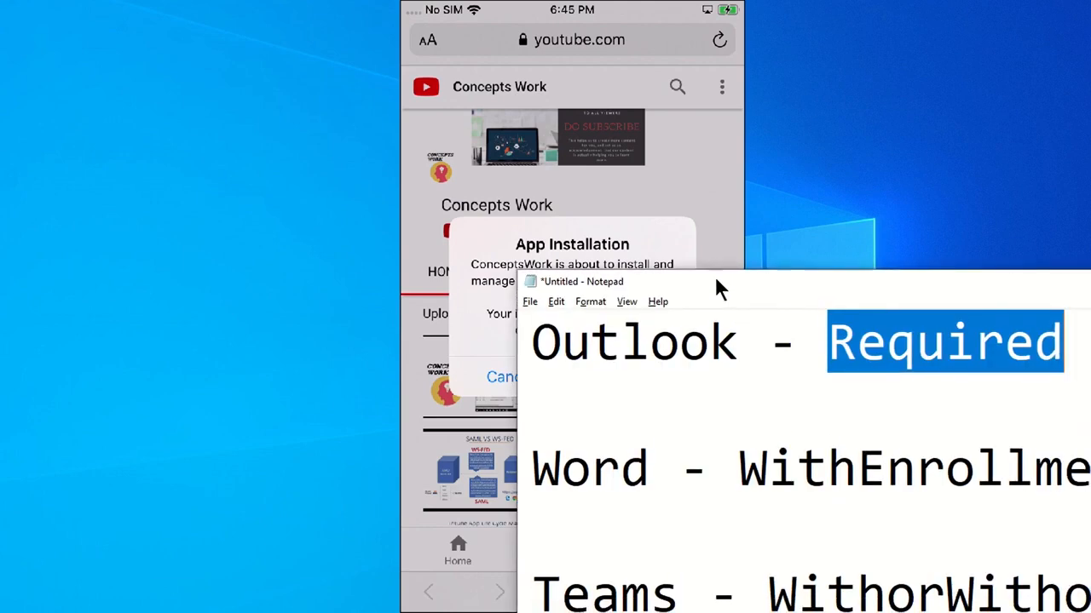